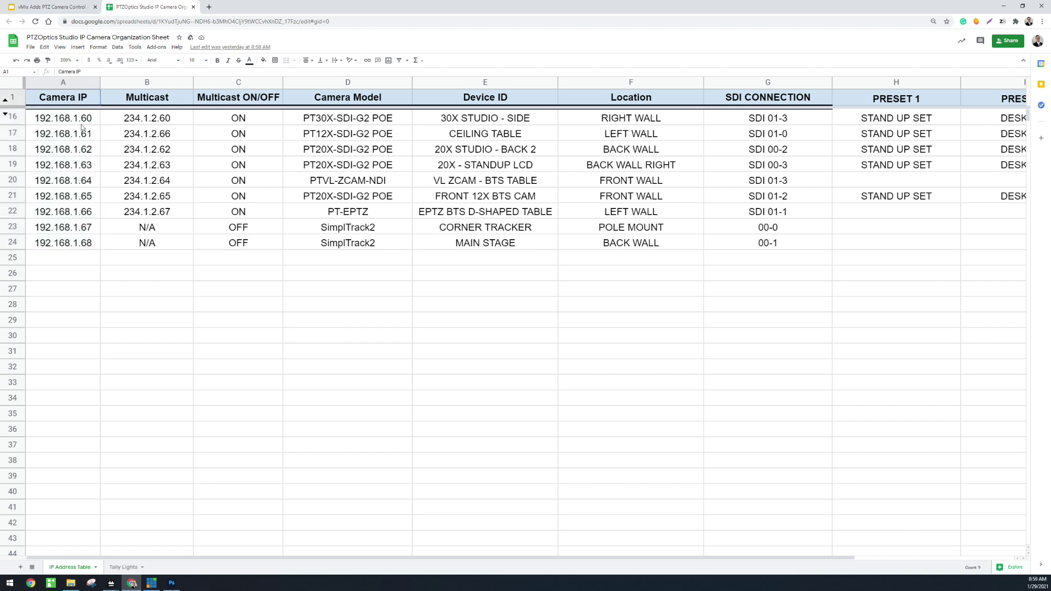
# Review the Camera IP, Camera Model and Device ID columns down to the MAIN STAGE row
pyautogui.click(82, 243)
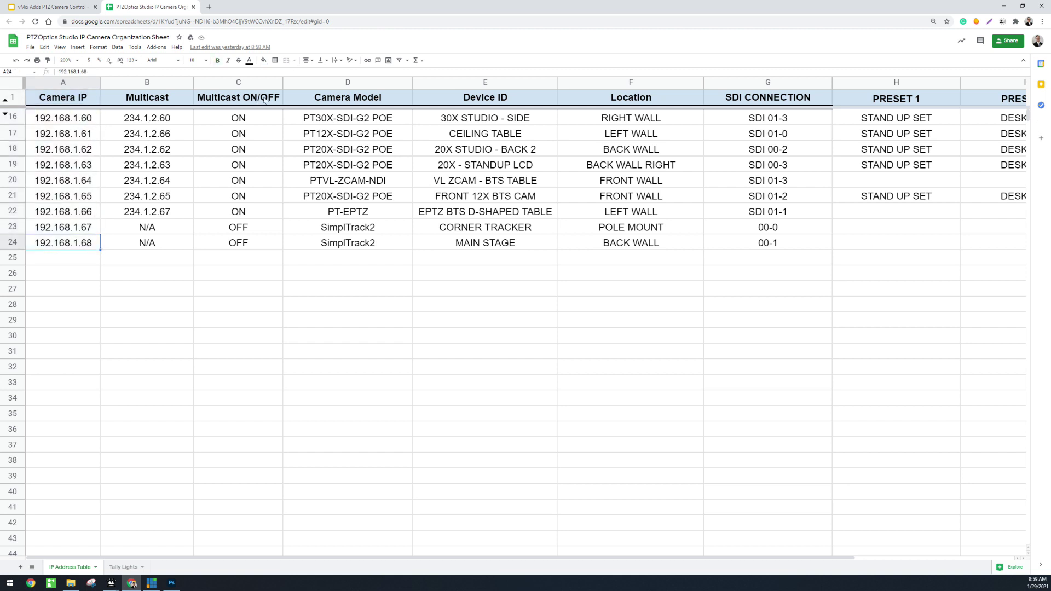
pyautogui.moveTo(326, 97); pyautogui.dragTo(328, 259)
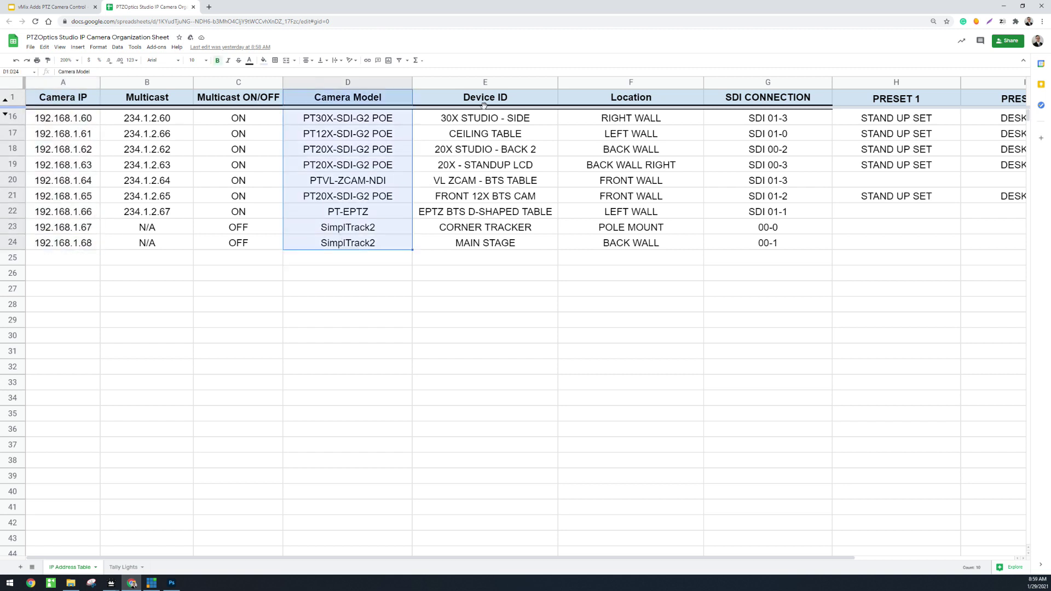
pyautogui.moveTo(484, 112); pyautogui.dragTo(509, 243)
pyautogui.click(511, 242)
pyautogui.moveTo(502, 125); pyautogui.dragTo(506, 233)
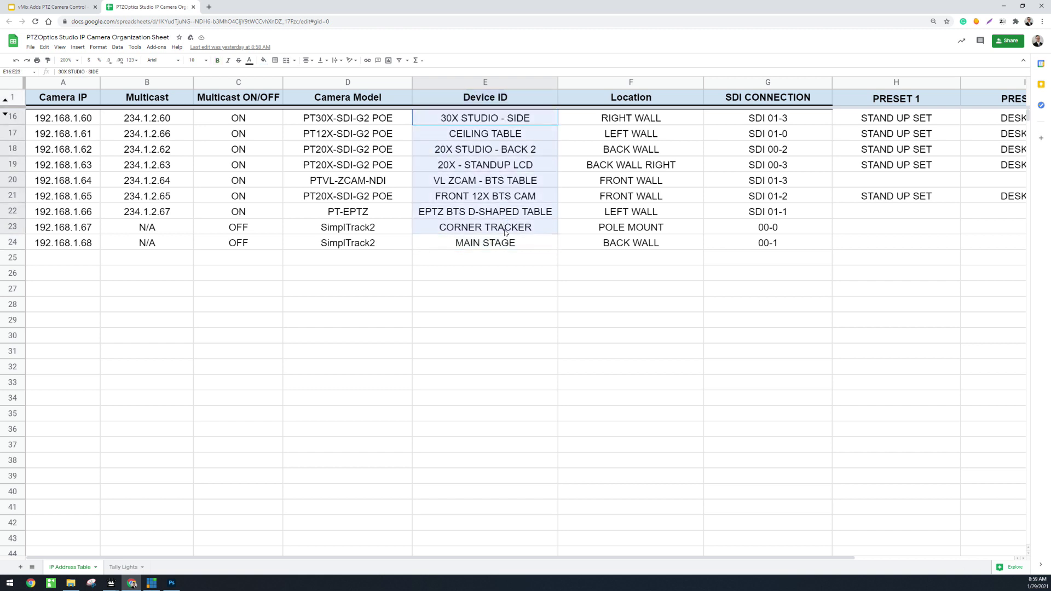
pyautogui.click(508, 241)
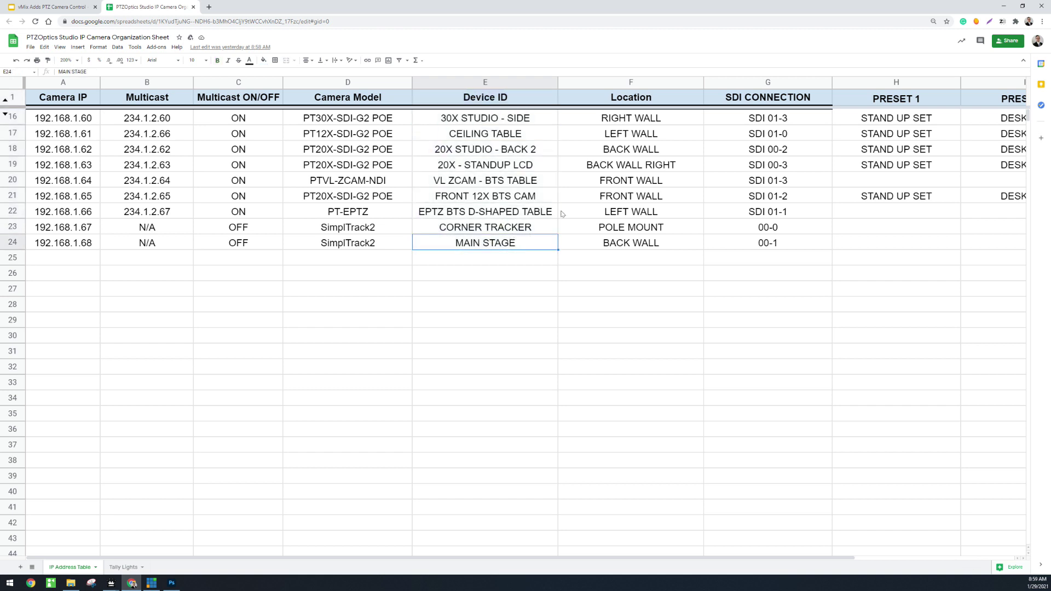
# Add the SDI prefix to the CORNER TRACKER and MAIN STAGE connections, making them SDI 00-0 and SDI 00-1
pyautogui.moveTo(752, 119); pyautogui.dragTo(808, 244)
pyautogui.moveTo(804, 119); pyautogui.dragTo(788, 241)
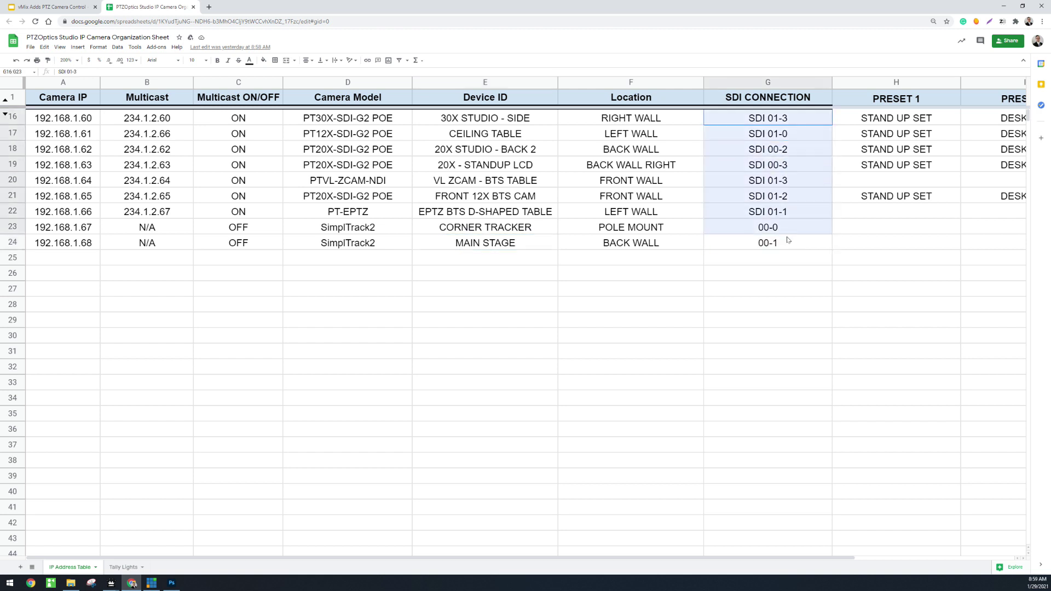
pyautogui.click(788, 243)
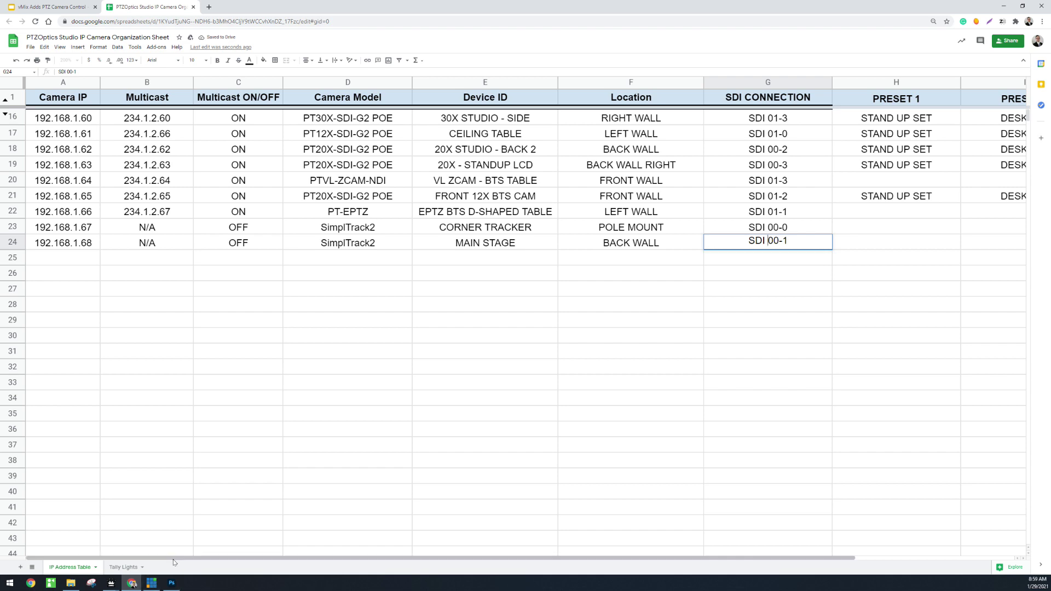
pyautogui.moveTo(198, 558); pyautogui.dragTo(360, 554)
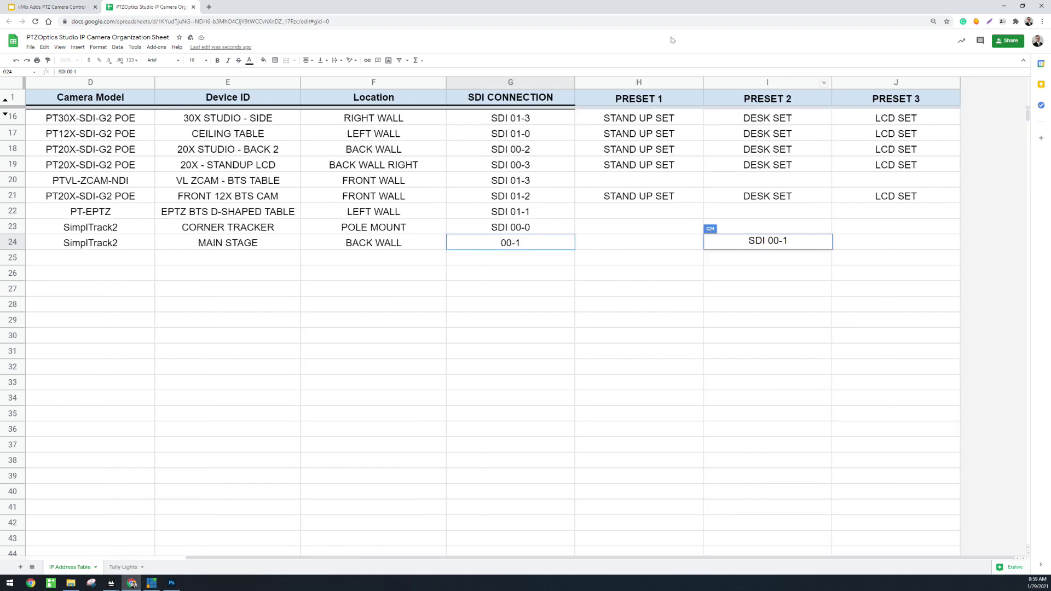
# Examine the PRESET 1, PRESET 2 and PRESET 3 columns for the set positions assigned to each camera
pyautogui.moveTo(647, 123); pyautogui.dragTo(901, 203)
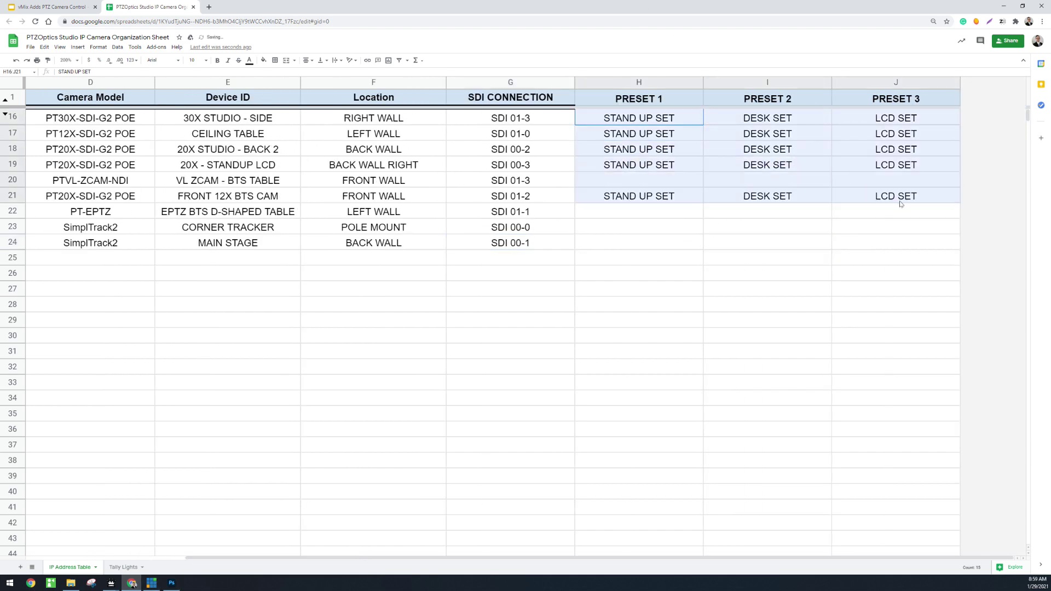
pyautogui.click(767, 196)
pyautogui.moveTo(647, 104); pyautogui.dragTo(744, 184)
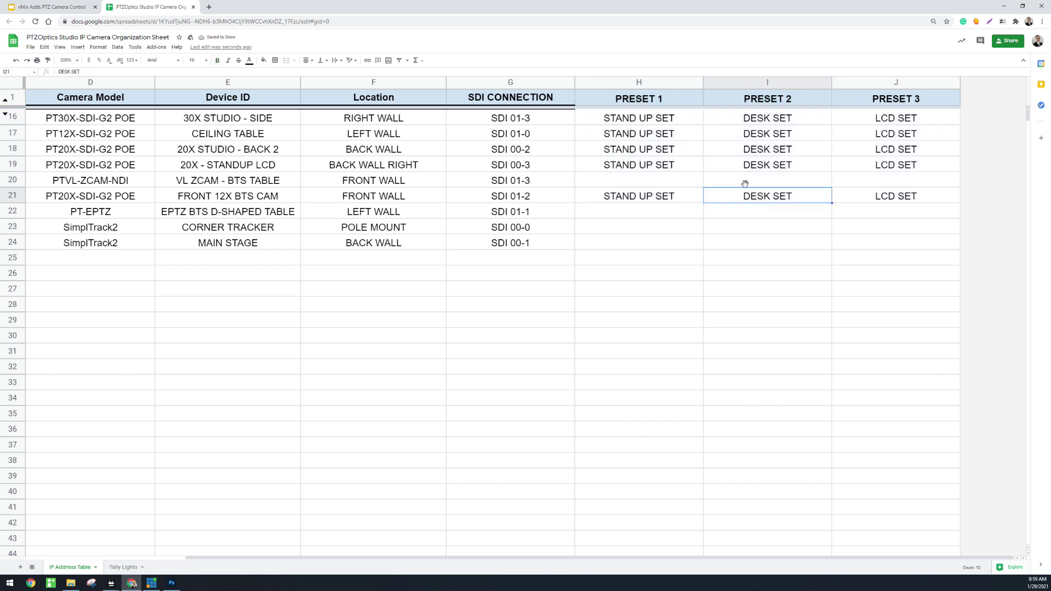
pyautogui.moveTo(595, 121); pyautogui.dragTo(638, 196)
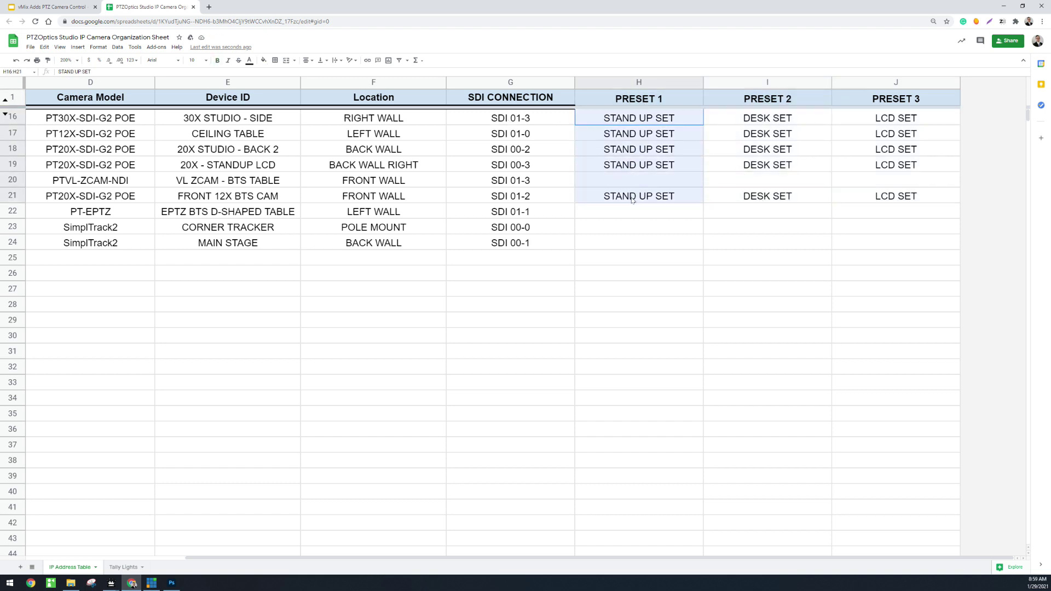
pyautogui.click(638, 196)
pyautogui.moveTo(626, 116); pyautogui.dragTo(641, 197)
pyautogui.click(644, 198)
pyautogui.moveTo(654, 122); pyautogui.dragTo(646, 197)
pyautogui.click(646, 197)
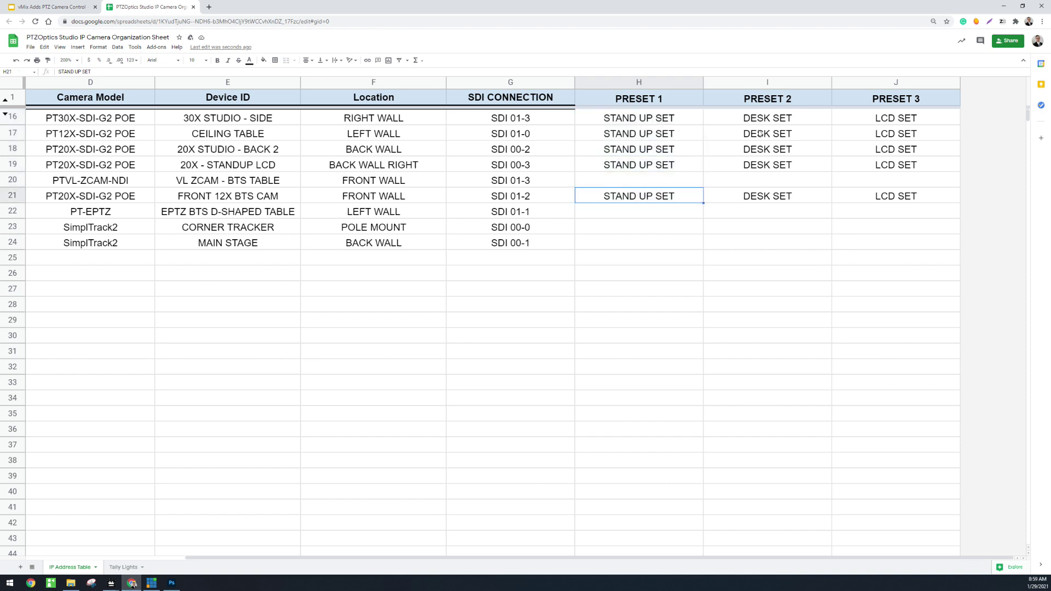
pyautogui.moveTo(771, 121); pyautogui.dragTo(768, 198)
pyautogui.click(768, 198)
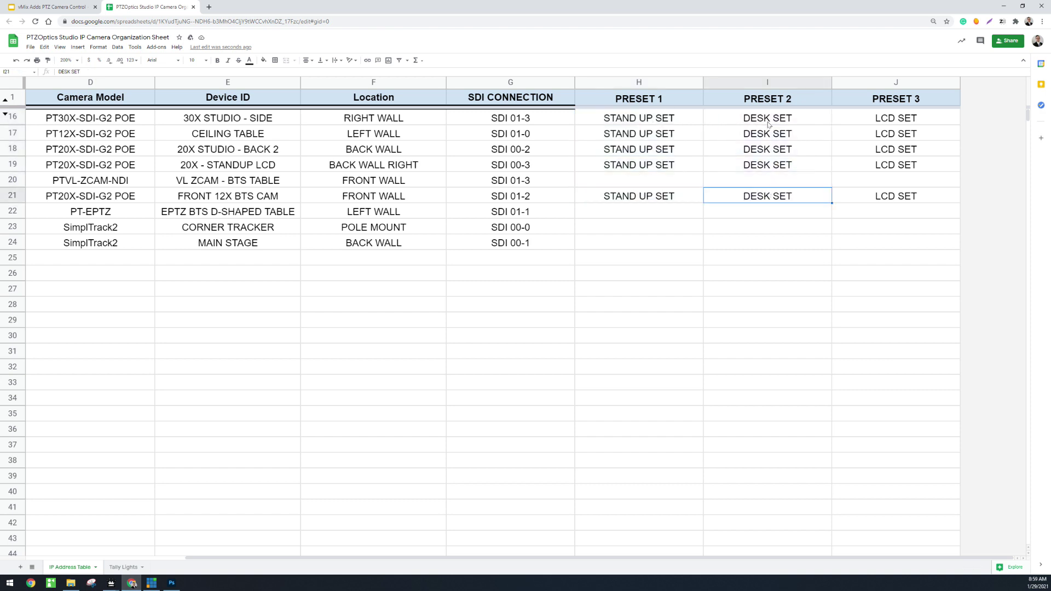
pyautogui.moveTo(769, 124); pyautogui.dragTo(775, 201)
pyautogui.click(780, 201)
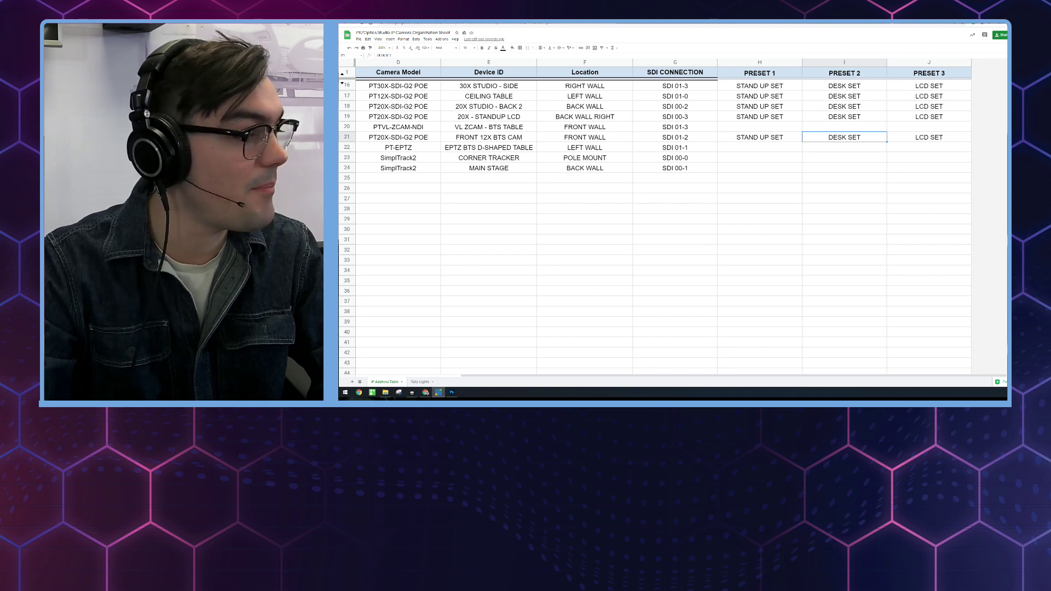
# Switch to the vMix input settings window, move it over the spreadsheet and enlarge it
pyautogui.hotkey('alt', 'Tab')
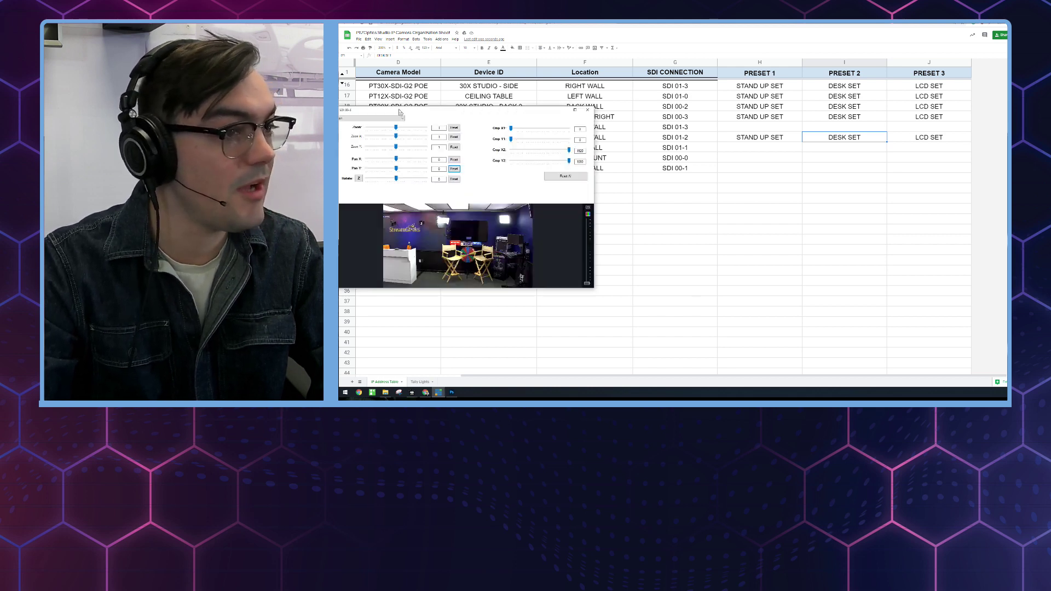
pyautogui.moveTo(400, 112); pyautogui.dragTo(610, 63)
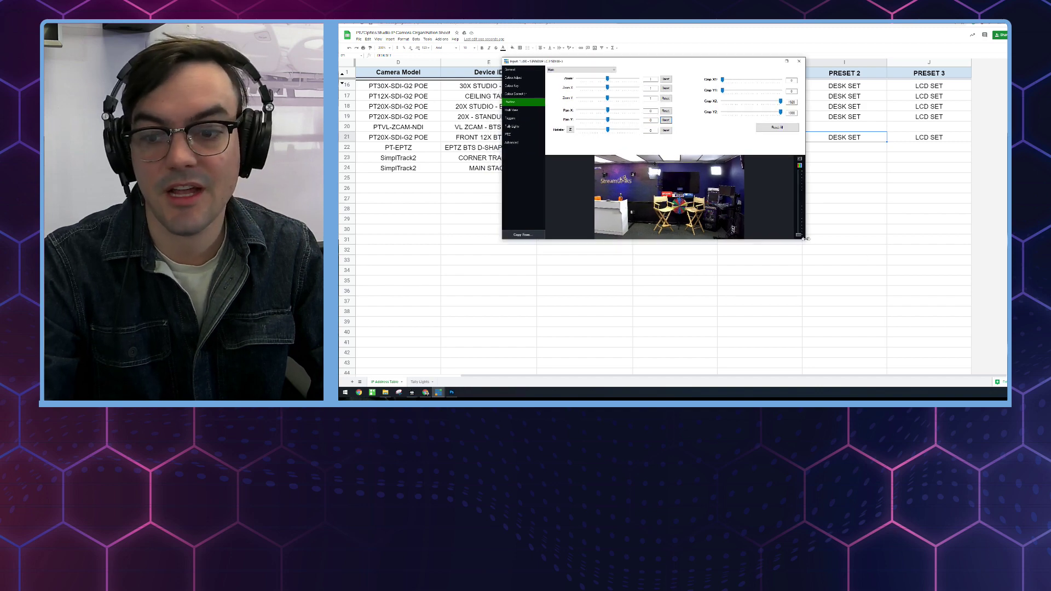
pyautogui.moveTo(804, 238); pyautogui.dragTo(969, 346)
pyautogui.moveTo(737, 65); pyautogui.dragTo(693, 53)
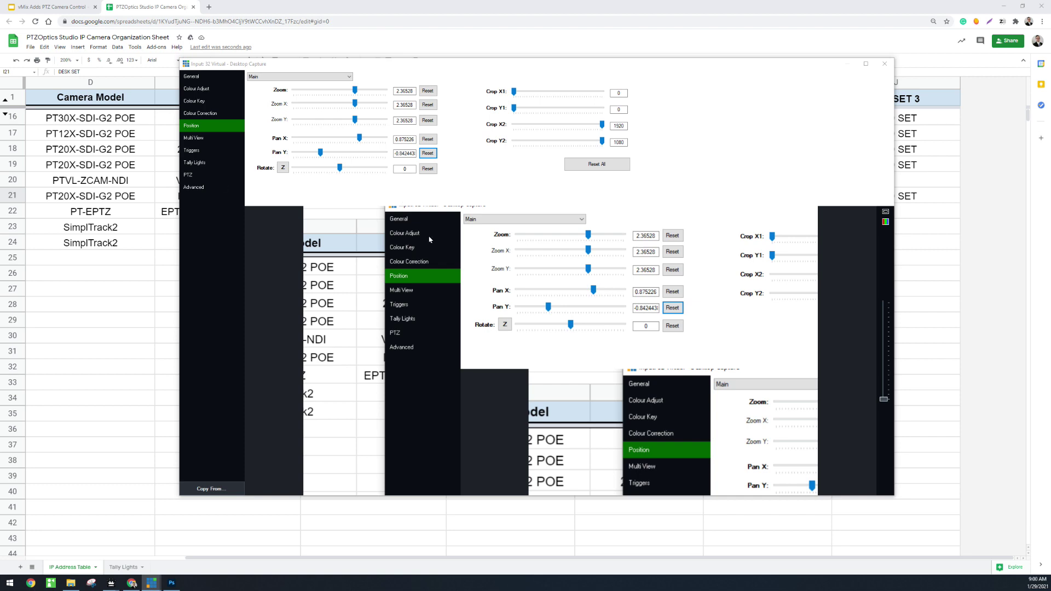
# Reduce the virtual Desktop Capture input's zoom to about 1.46 and close its settings
pyautogui.click(531, 337)
pyautogui.scroll(-5, 531, 350)
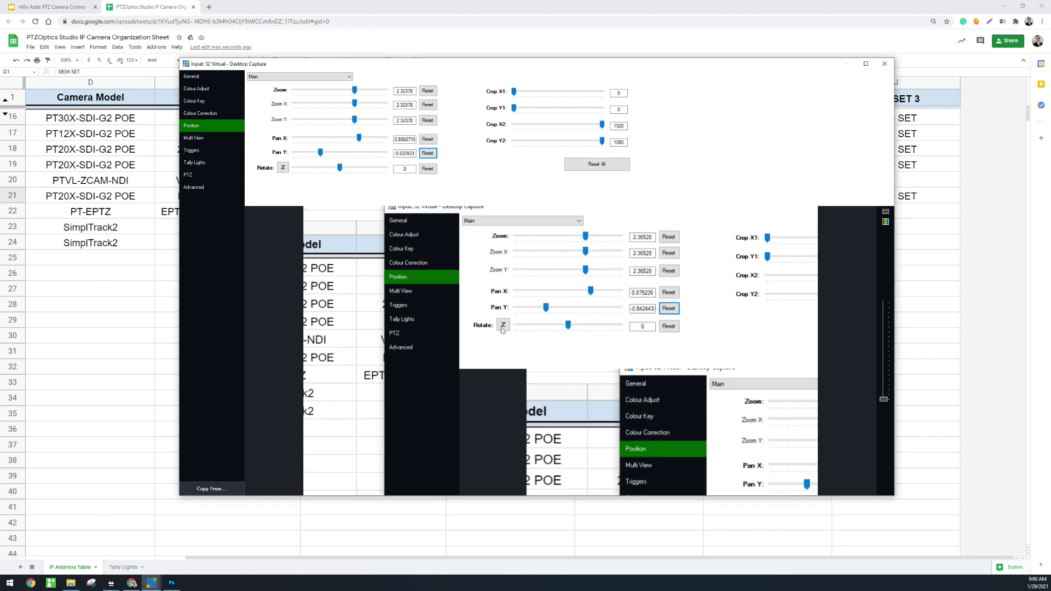
pyautogui.scroll(-6, 531, 354)
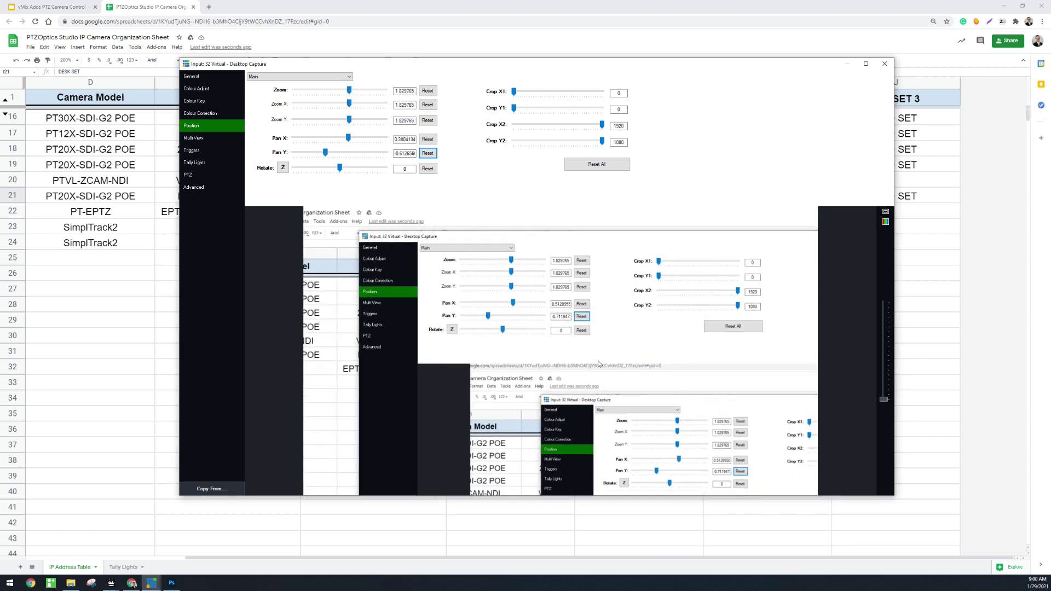
pyautogui.scroll(-1, 570, 371)
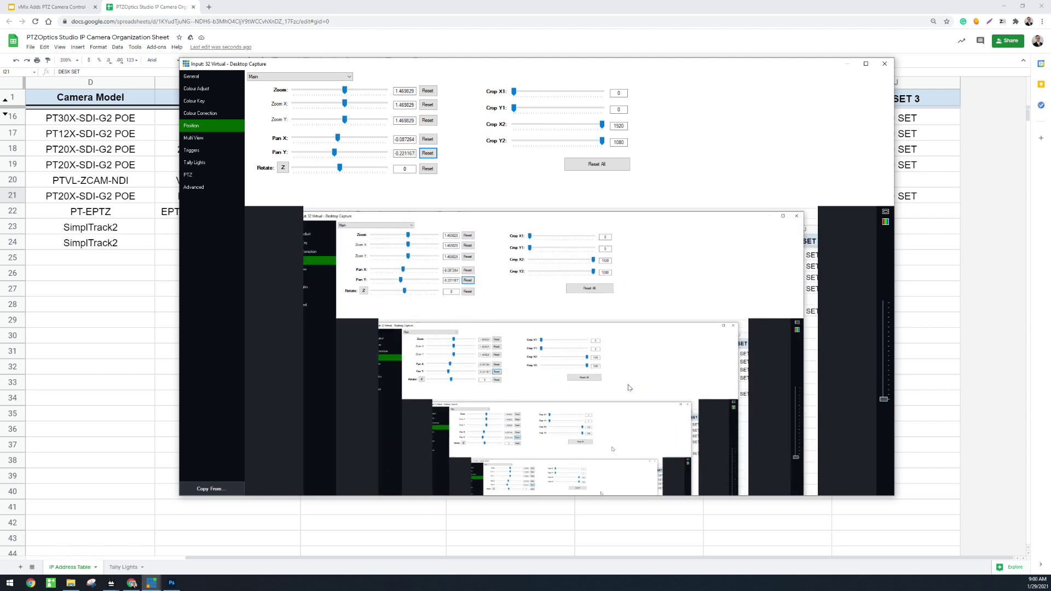
pyautogui.click(884, 64)
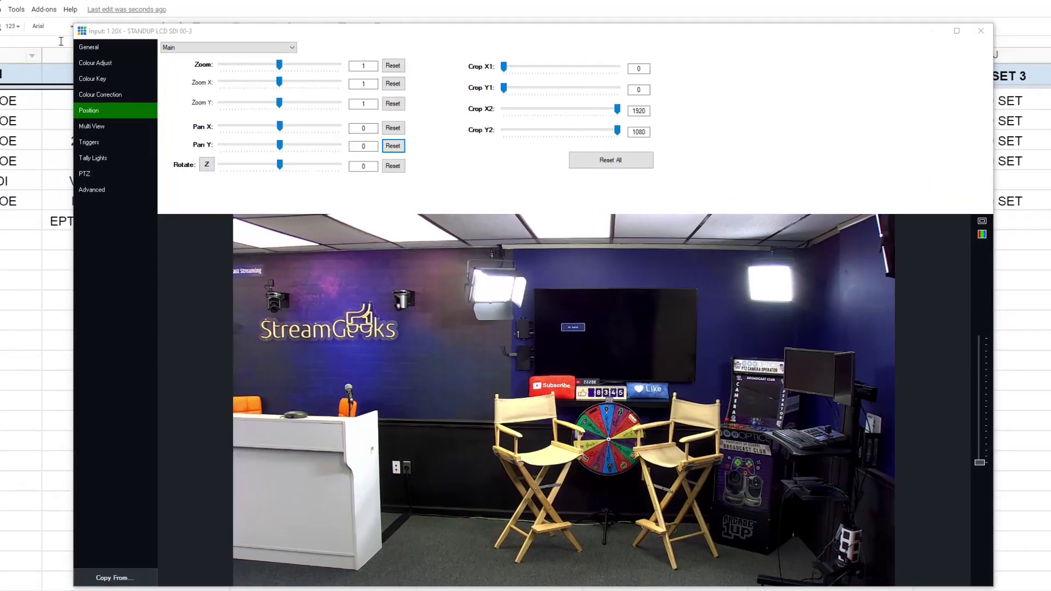
# Reconnect the 20X - STANDUP LCD input's PTZ control as PTZ Optics VISCA UDP at IP address 192.168.1.63
pyautogui.click(195, 81)
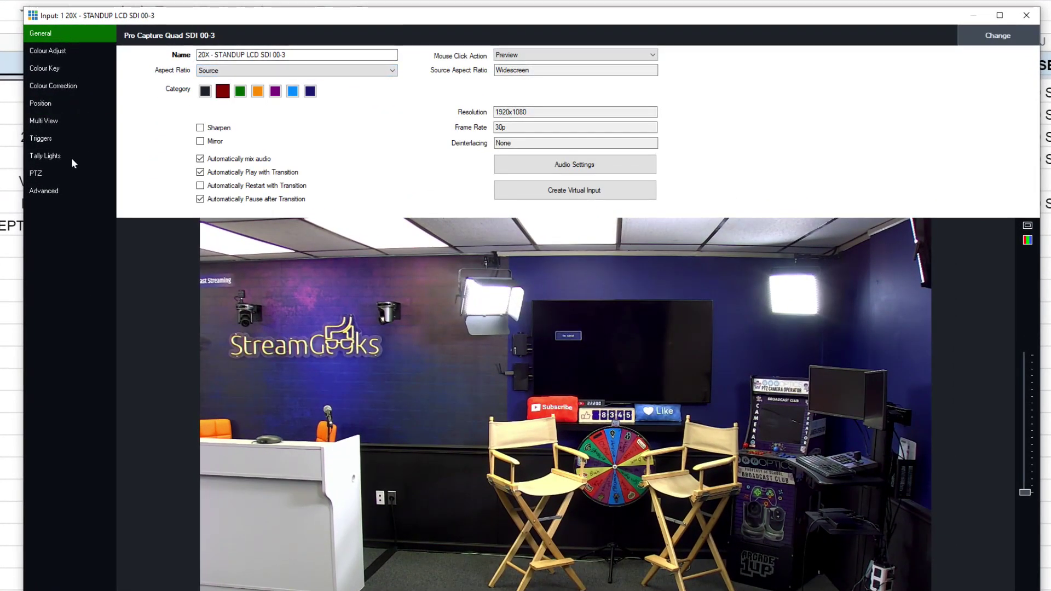
pyautogui.click(67, 175)
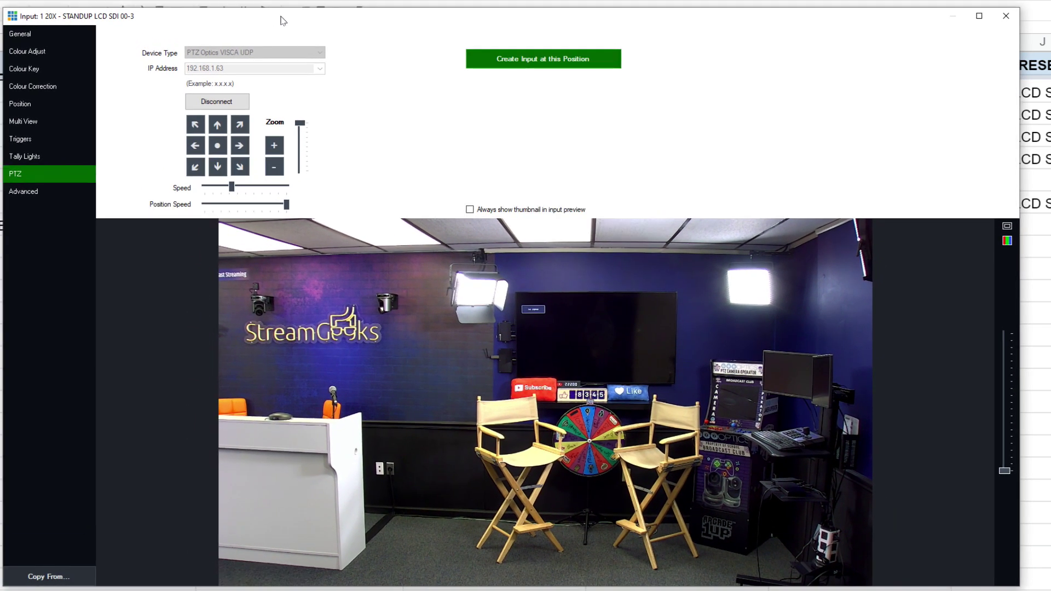
pyautogui.click(227, 104)
pyautogui.click(262, 53)
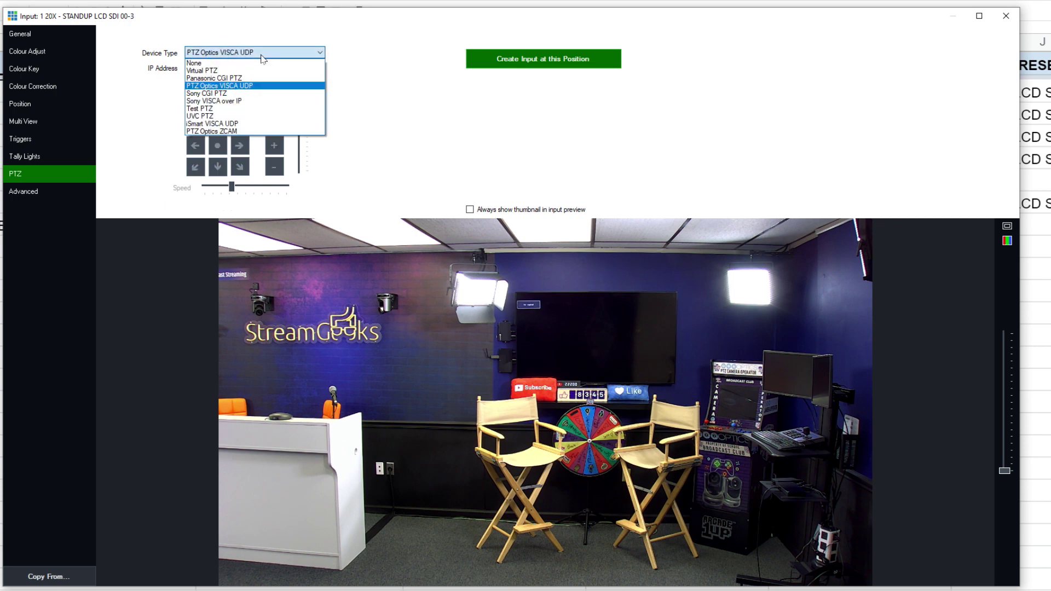
pyautogui.click(269, 87)
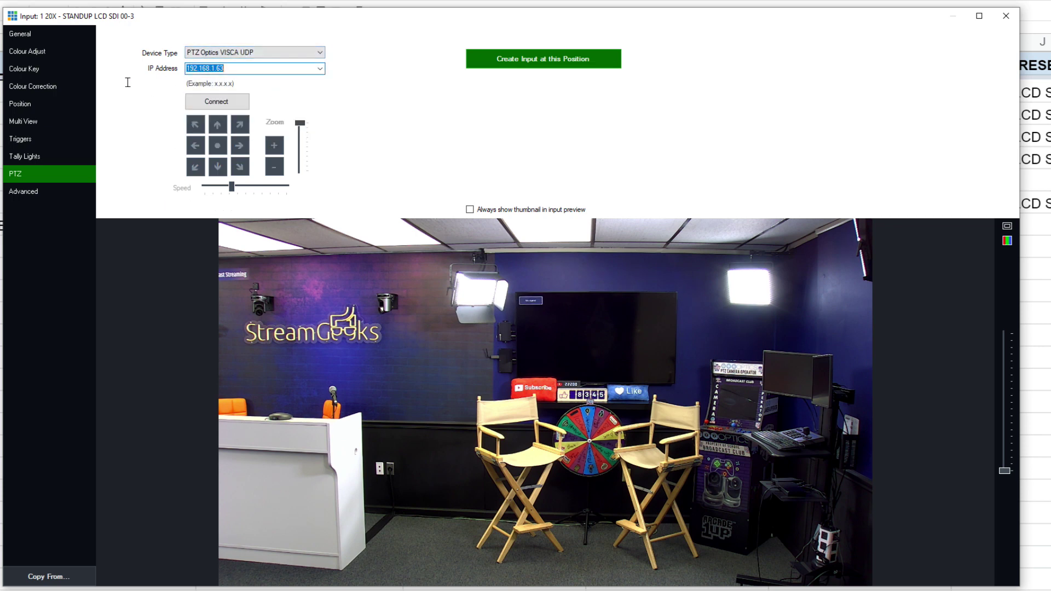
pyautogui.moveTo(260, 21)
pyautogui.mouseDown()
pyautogui.moveTo(904, 18)
pyautogui.moveTo(1049, 51)
pyautogui.moveTo(802, 66)
pyautogui.moveTo(183, 33)
pyautogui.moveTo(273, 16)
pyautogui.mouseUp()
pyautogui.click(251, 101)
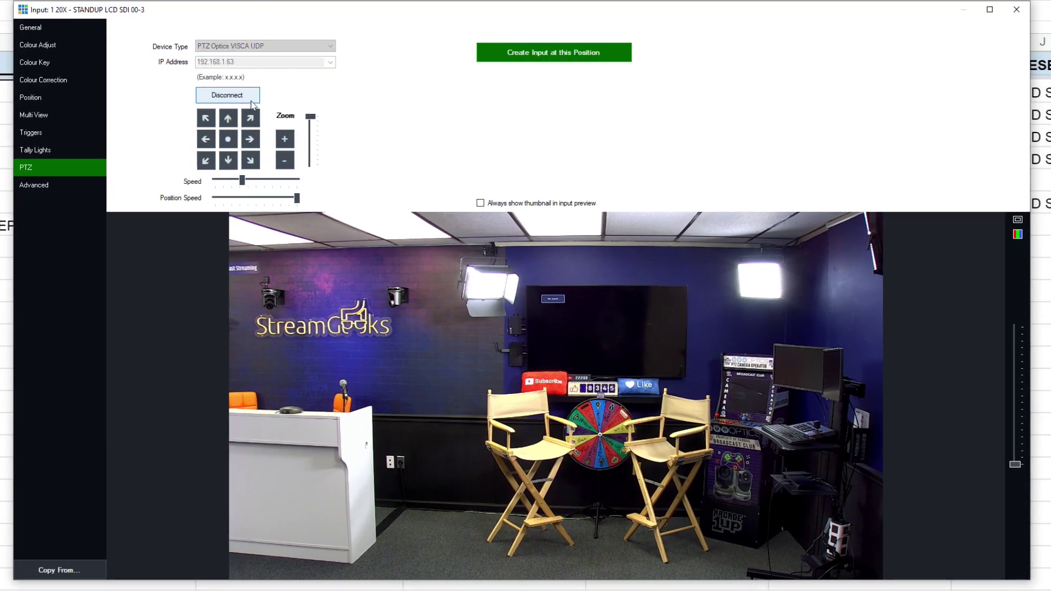
# Pan, tilt and zoom the camera in on the two chairs and wheel, and create an input at this position
pyautogui.click(207, 142)
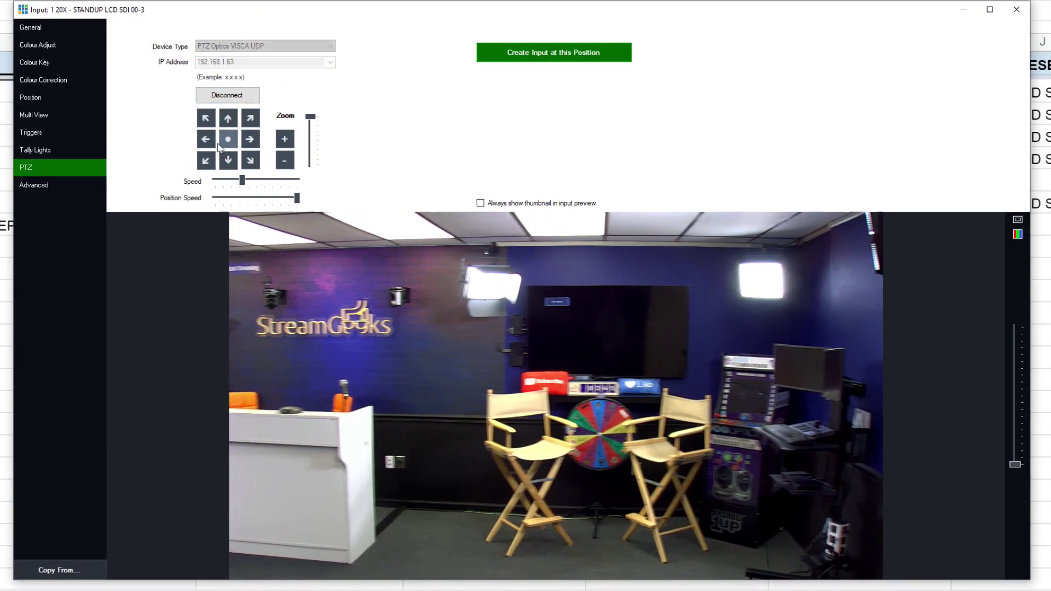
pyautogui.click(250, 140)
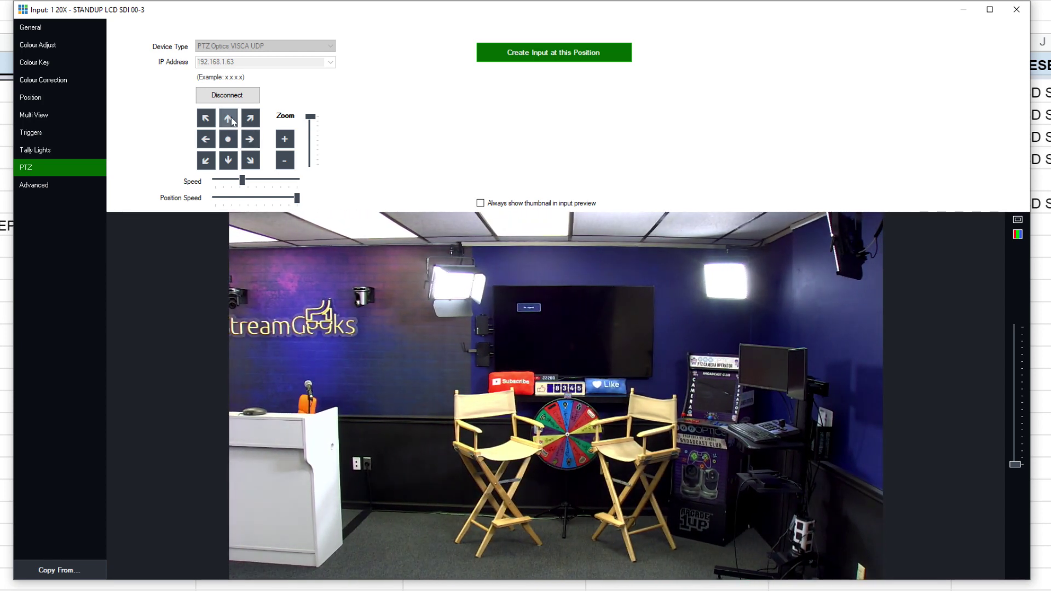
pyautogui.click(232, 122)
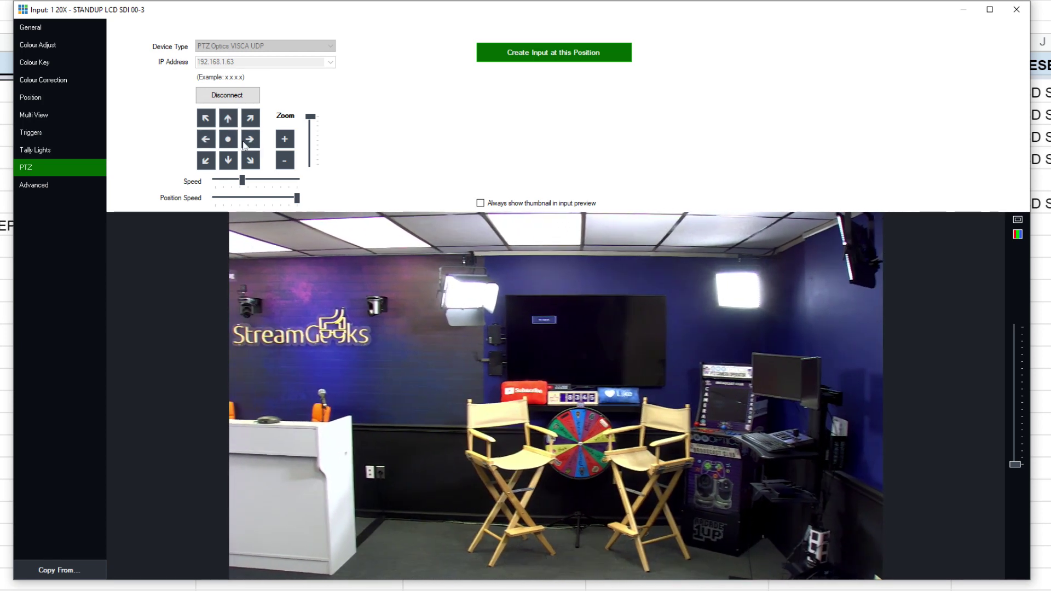
pyautogui.click(245, 145)
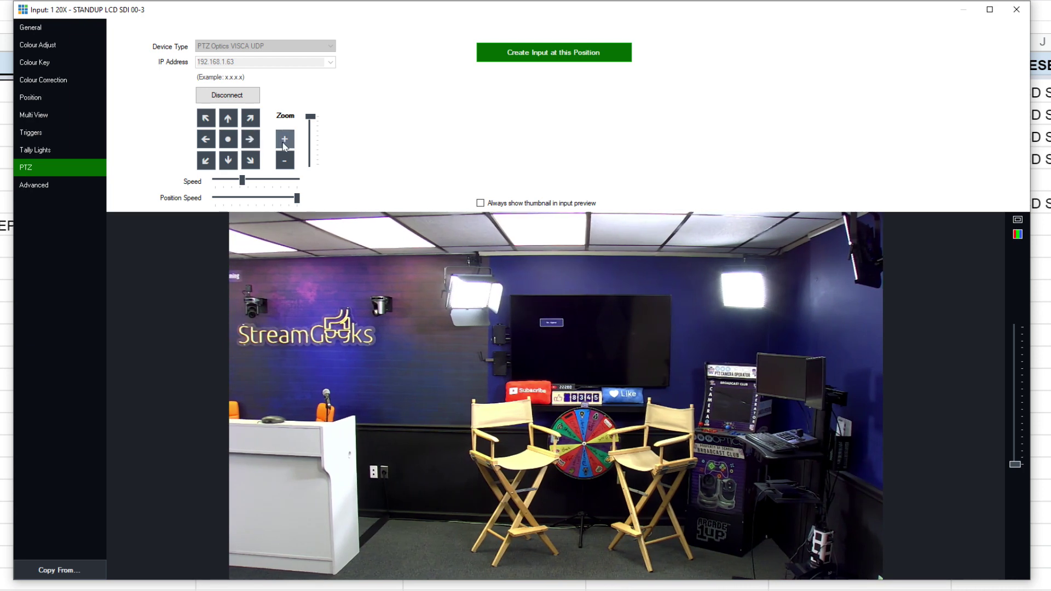
pyautogui.click(284, 144)
pyautogui.click(251, 141)
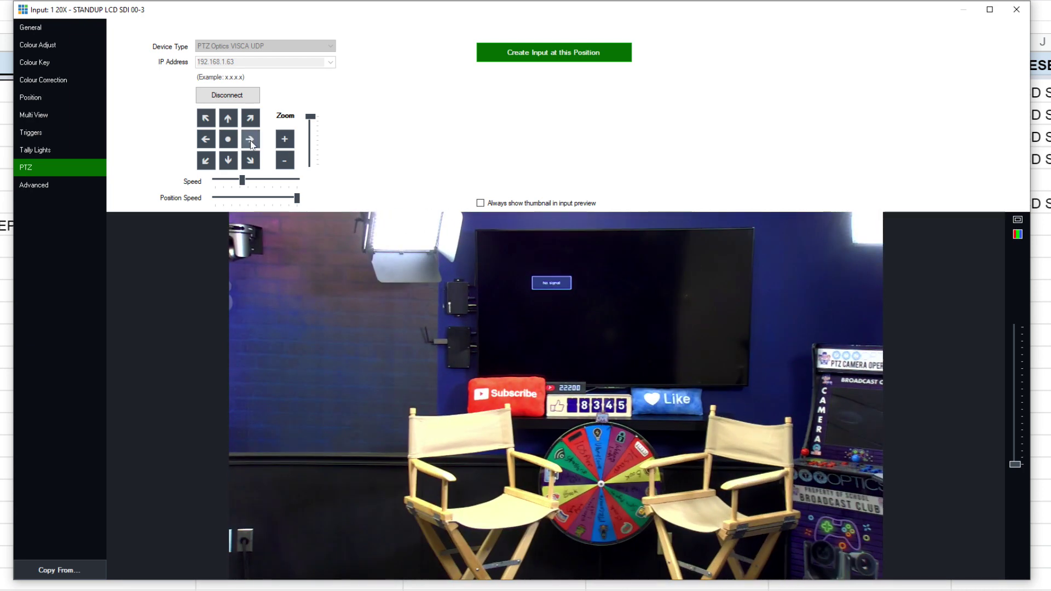
pyautogui.click(564, 53)
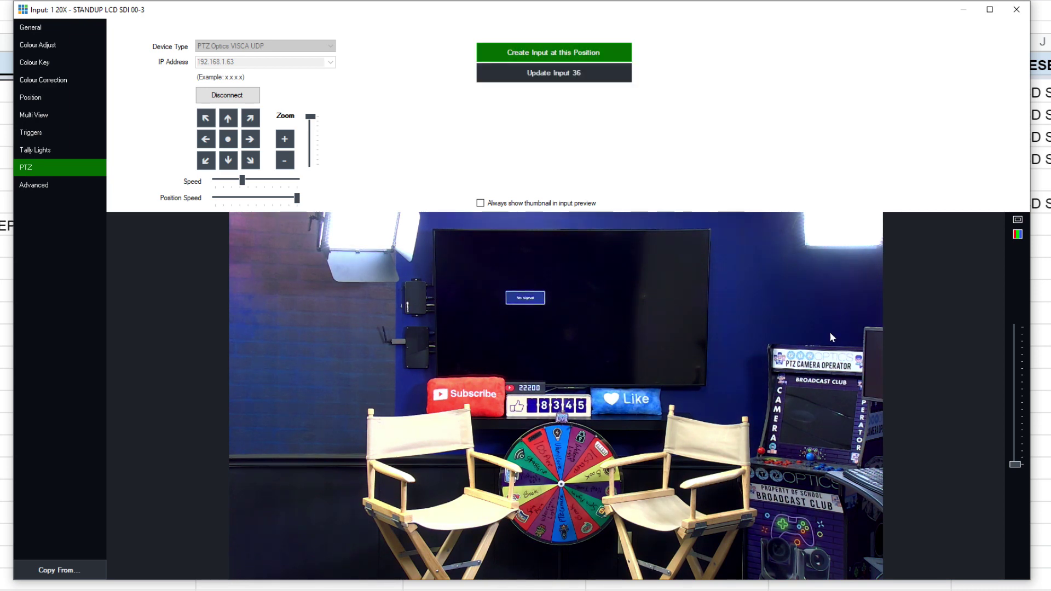
# Pan the camera over to the white desk and StreamGeeks sign, and create another input at this position
pyautogui.click(209, 139)
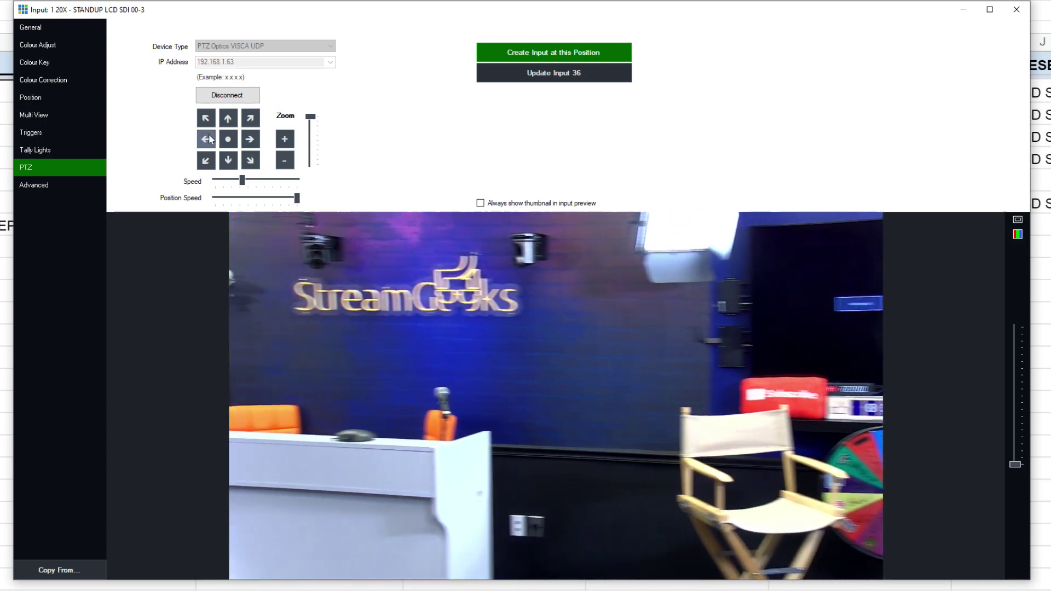
pyautogui.click(211, 140)
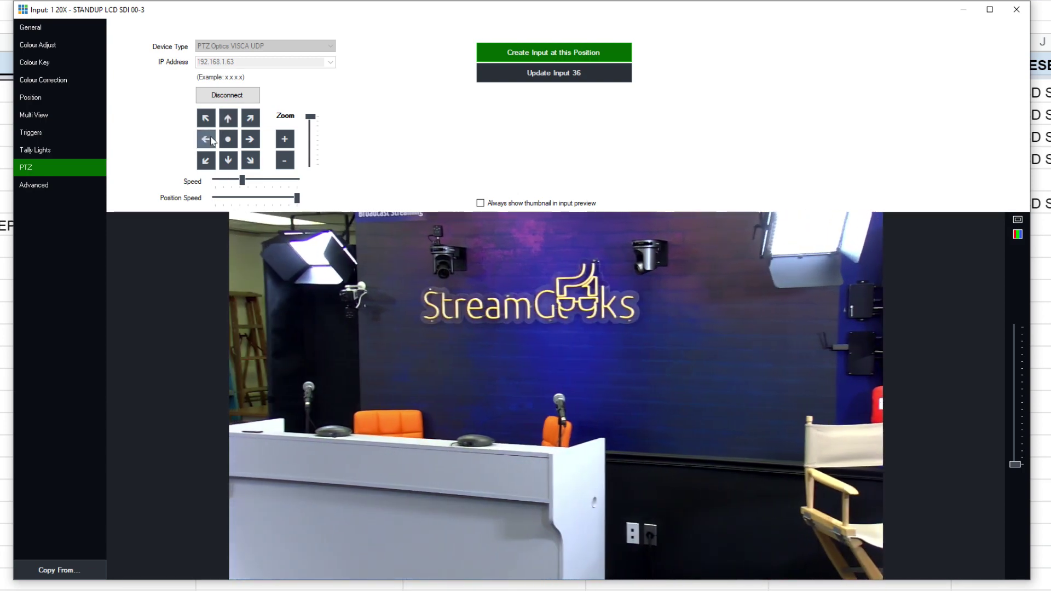
pyautogui.click(541, 53)
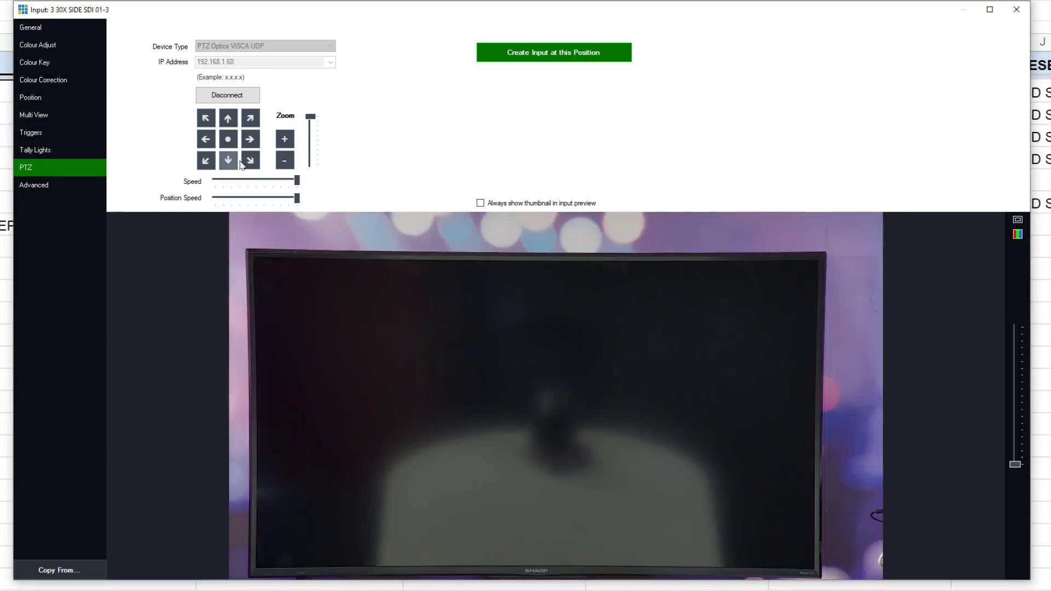
# Aim the 30X SIDE camera at the chair beside the wheel, then at the white desk and StreamGeeks sign, creating an input at each position
pyautogui.click(285, 161)
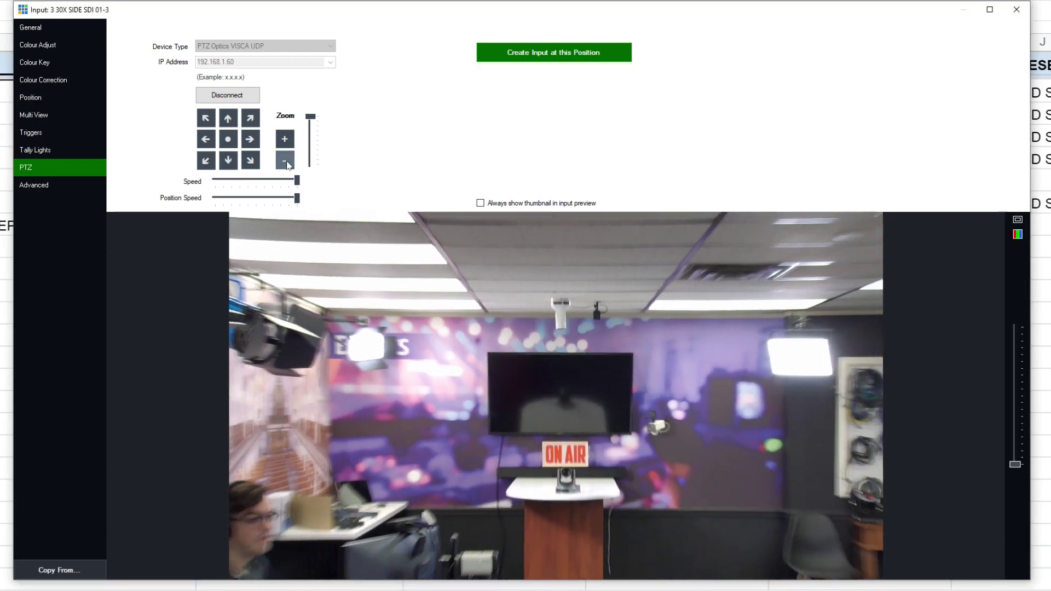
pyautogui.click(254, 142)
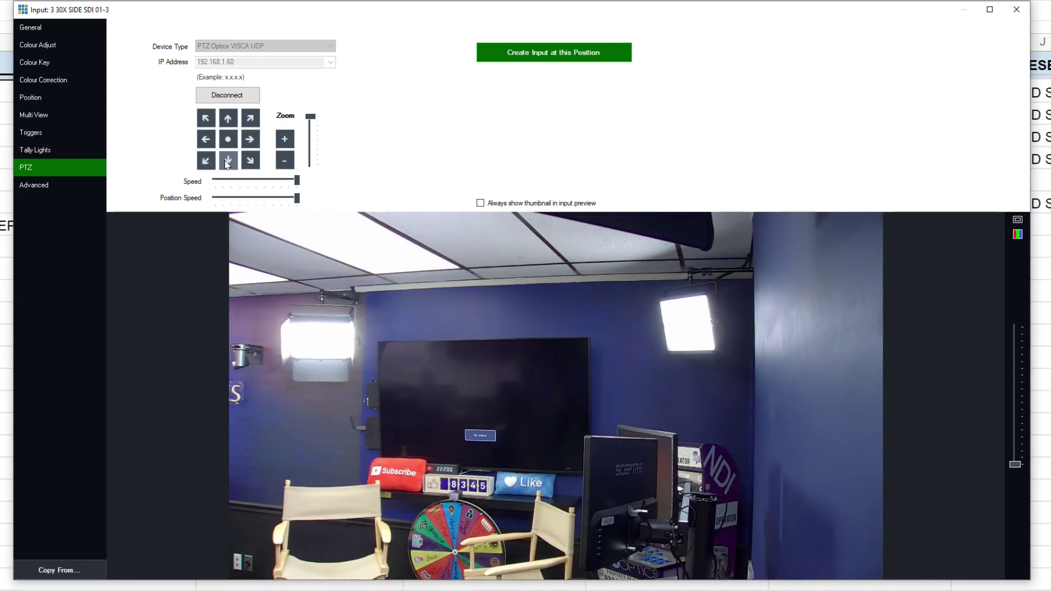
pyautogui.click(227, 162)
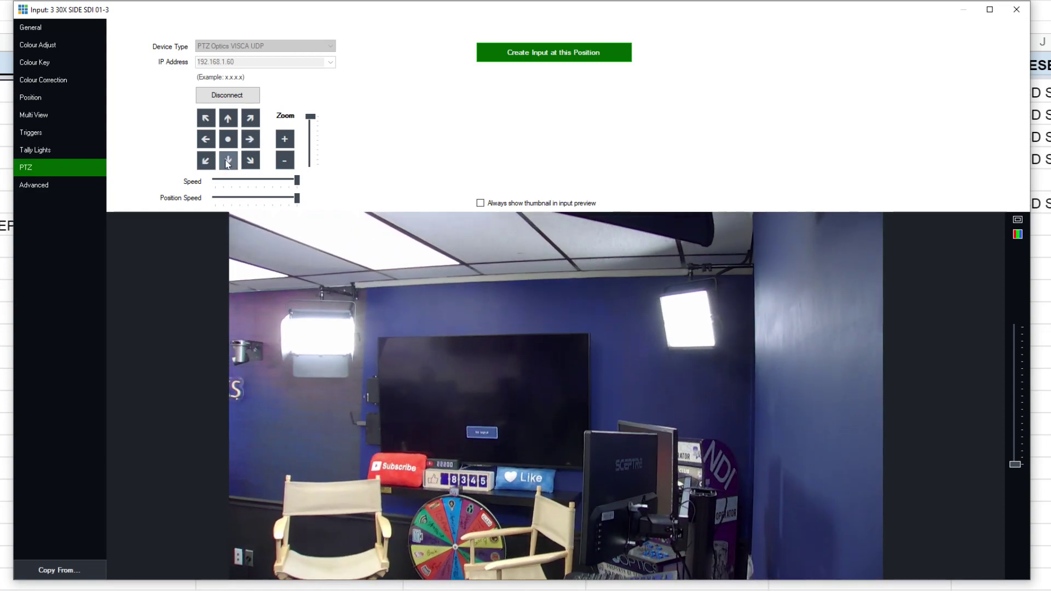
pyautogui.click(206, 143)
pyautogui.click(282, 141)
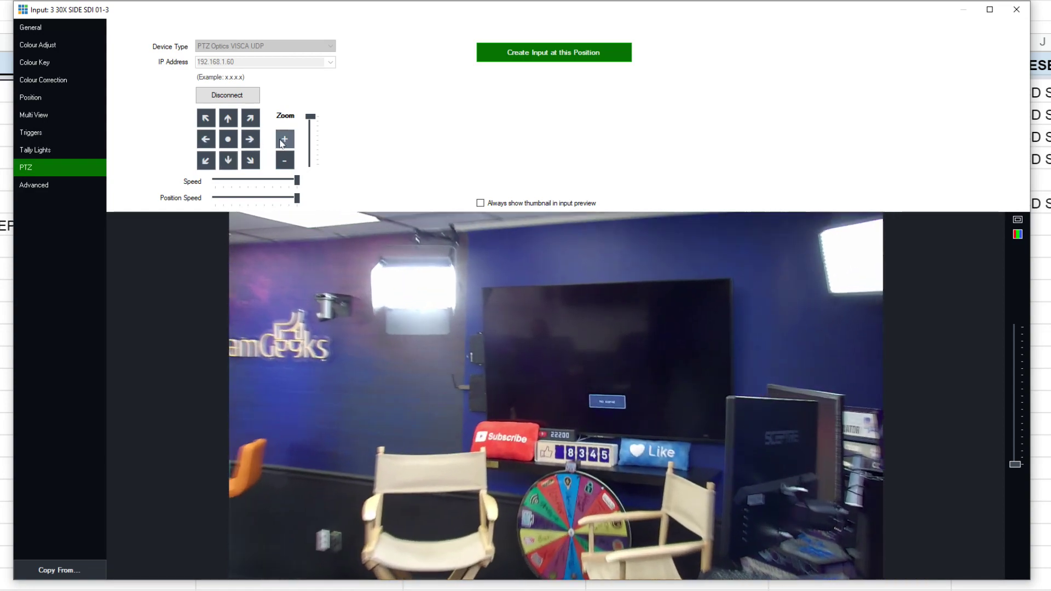
pyautogui.click(206, 163)
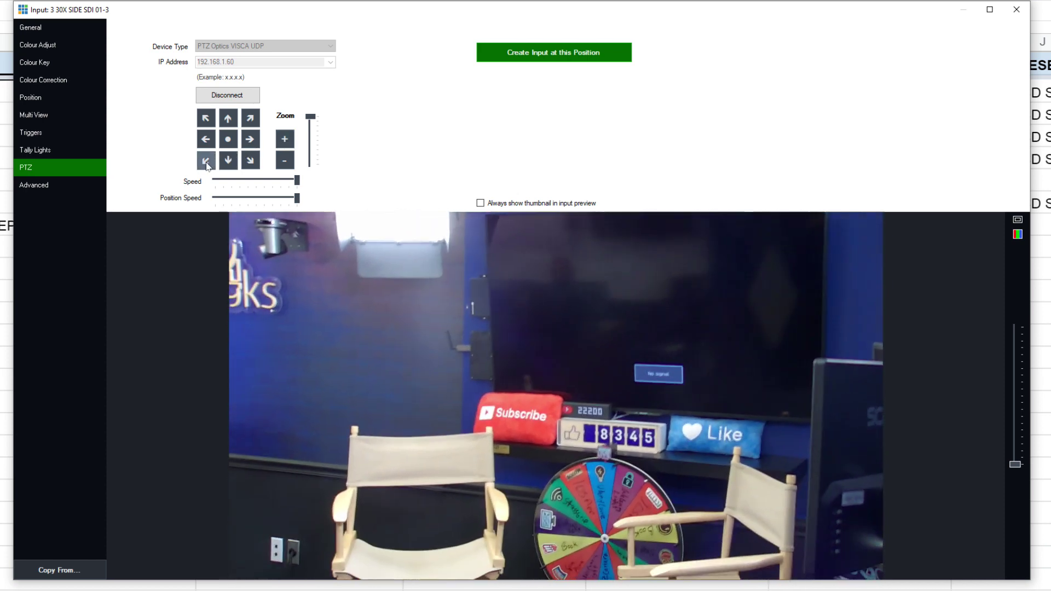
pyautogui.click(289, 142)
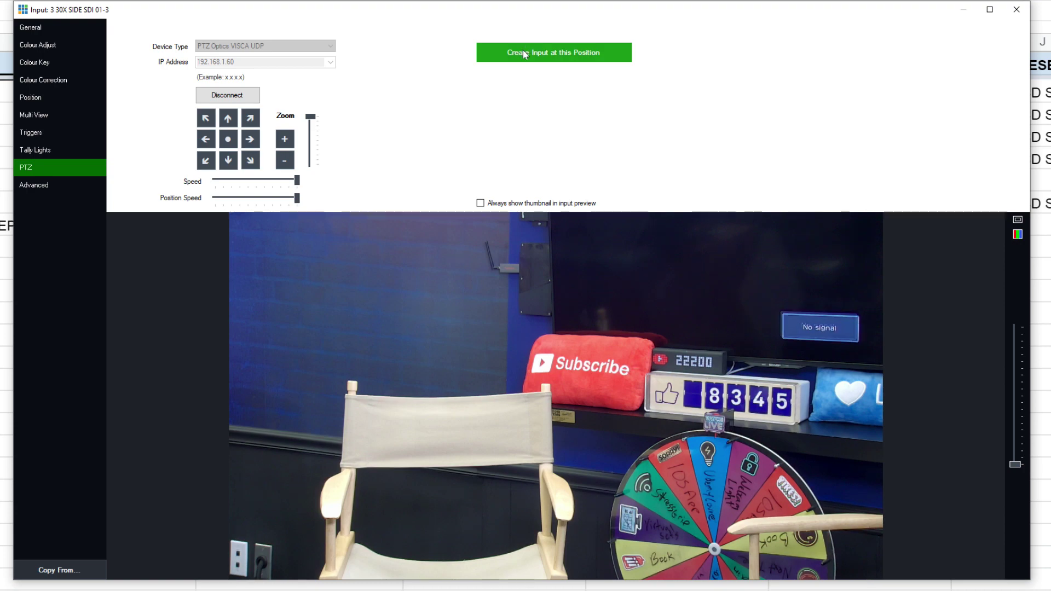
pyautogui.click(227, 118)
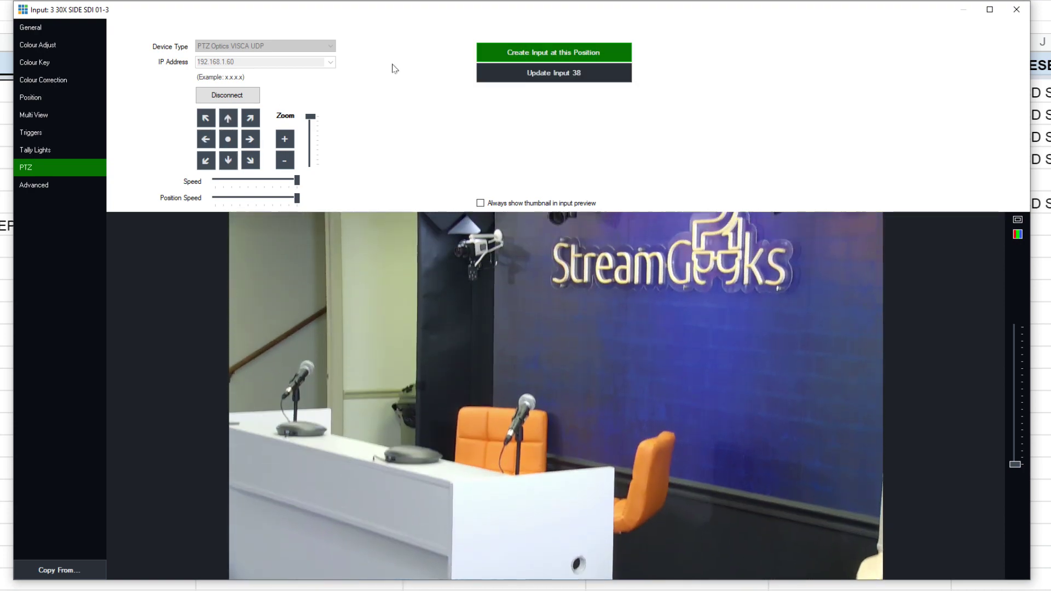
pyautogui.click(553, 52)
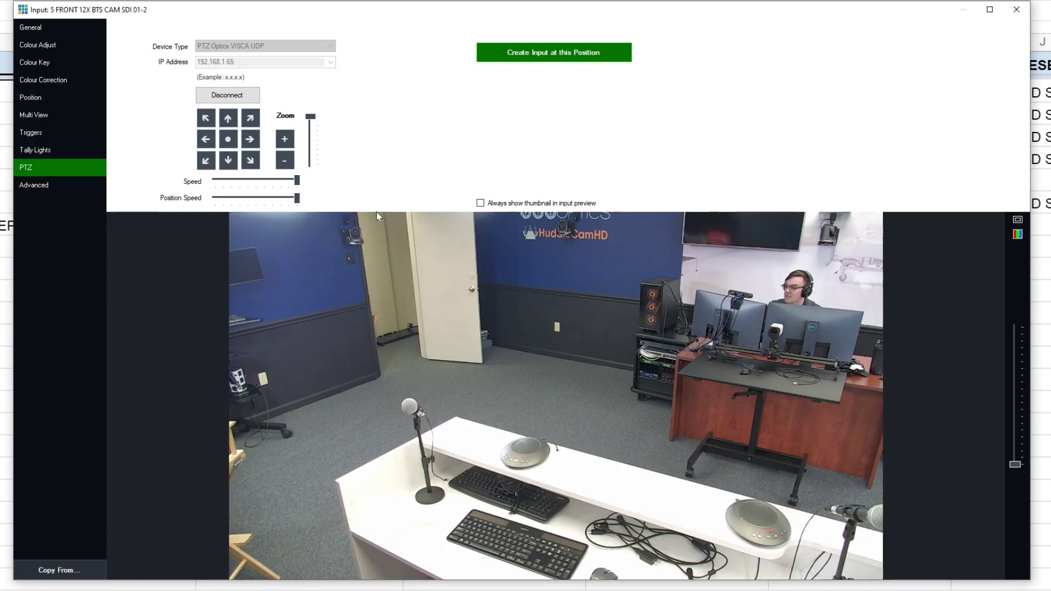
# Pan, tilt and zoom the FRONT 12X BTS CAM in on the two director's chairs and arcade cabinet, and create an input at this position
pyautogui.click(206, 140)
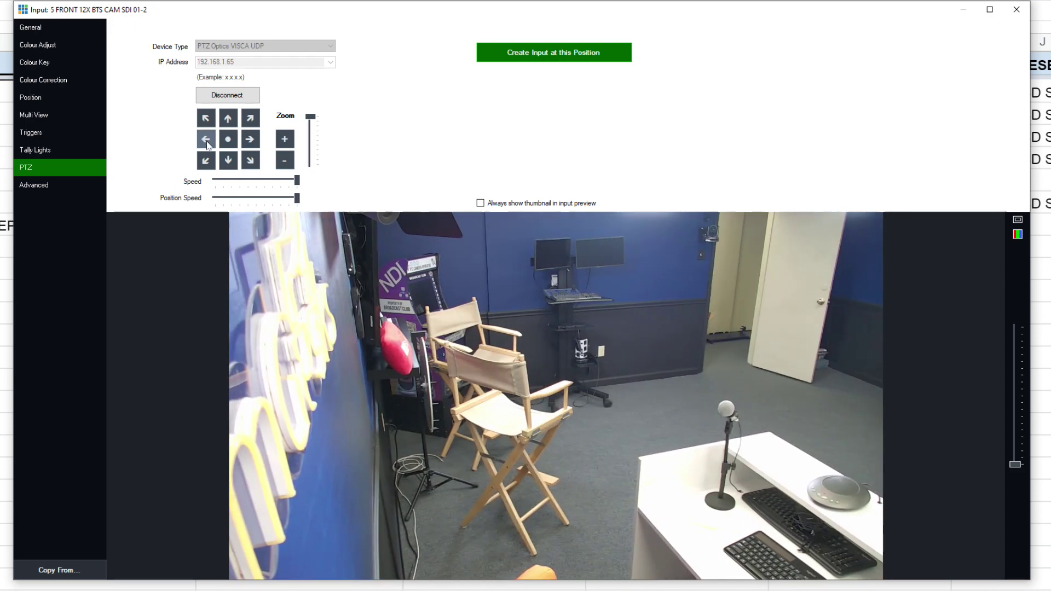
pyautogui.click(229, 116)
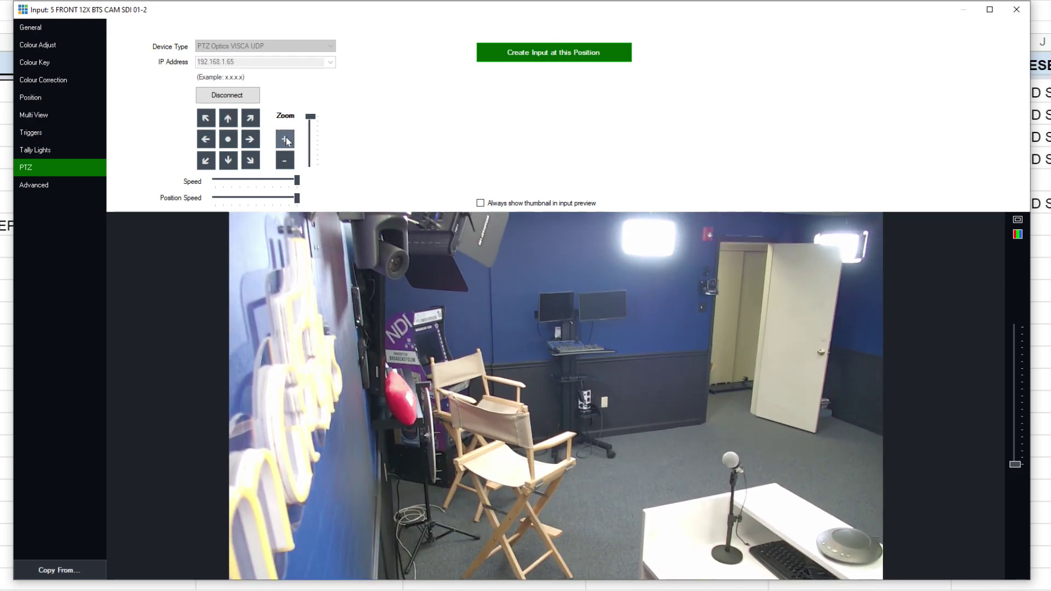
pyautogui.click(286, 140)
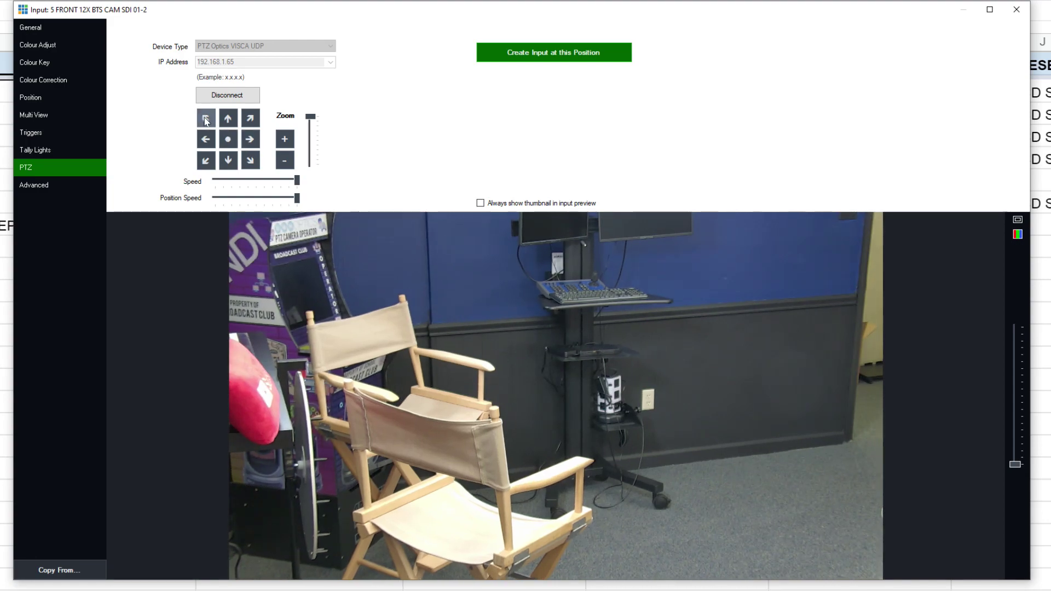
pyautogui.click(207, 120)
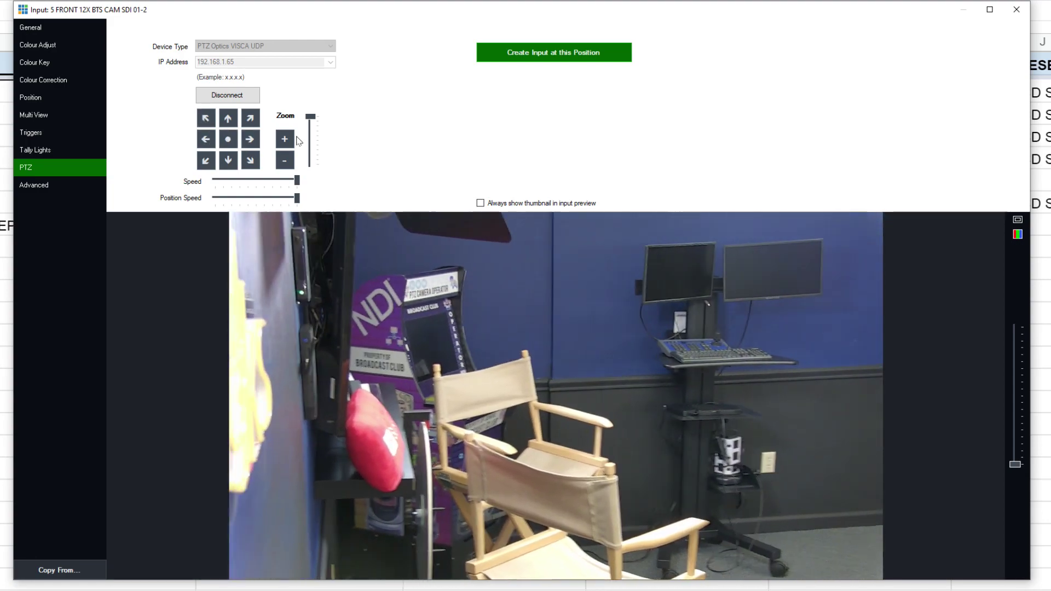
pyautogui.click(554, 52)
# Swing the FRONT 12X BTS CAM over to the white desk, zoom out to show its work surface, and create another input at this position
pyautogui.click(250, 162)
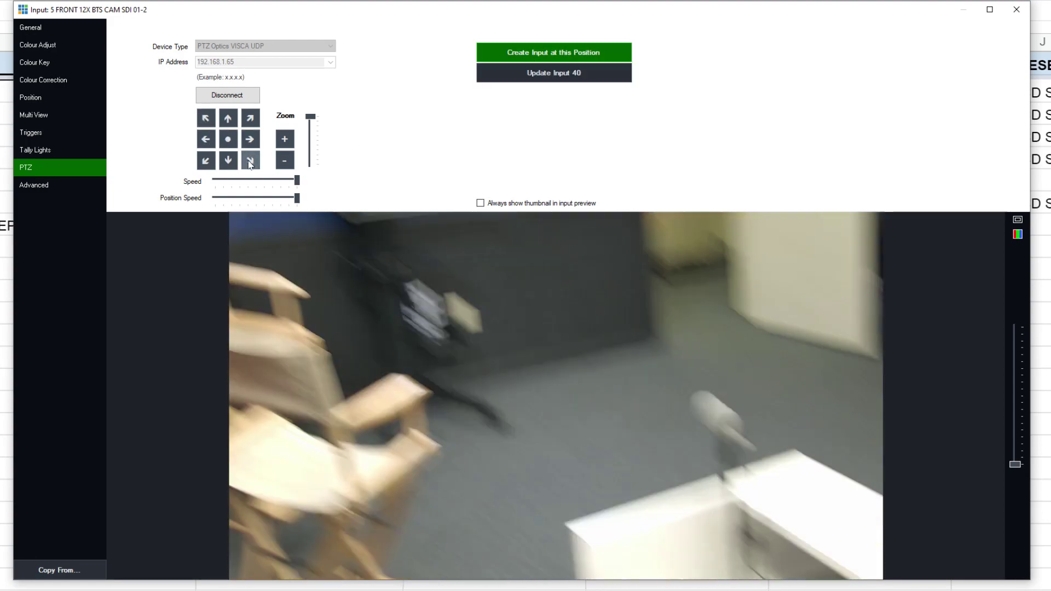
pyautogui.click(284, 164)
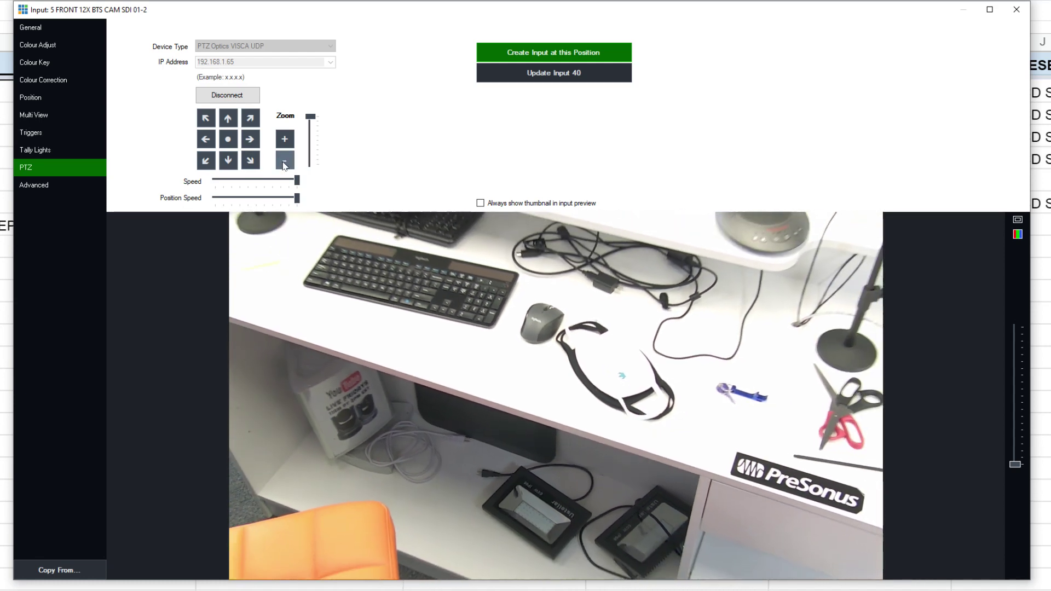
pyautogui.click(250, 125)
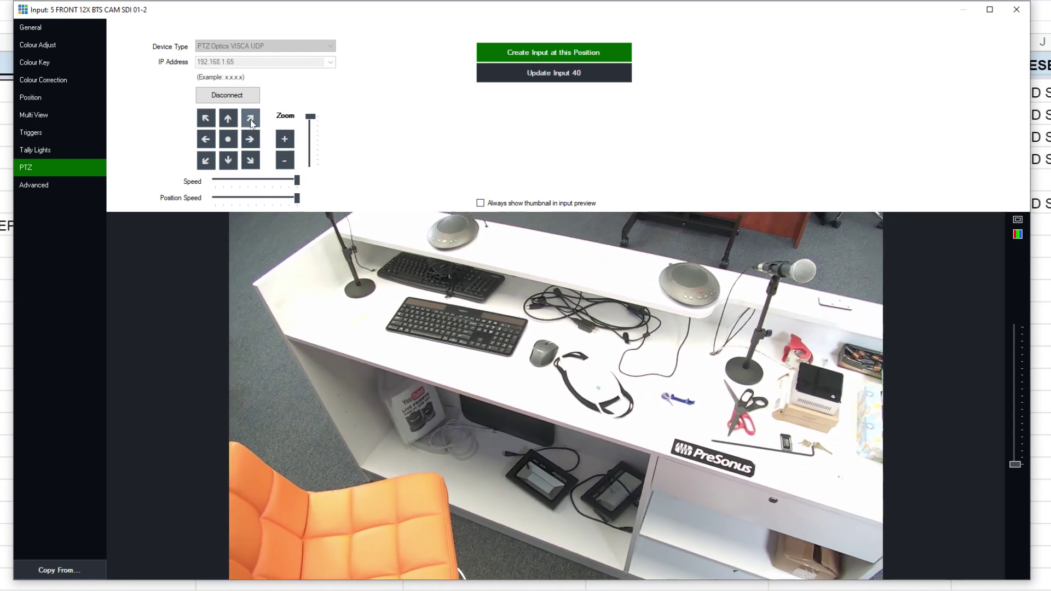
pyautogui.click(535, 59)
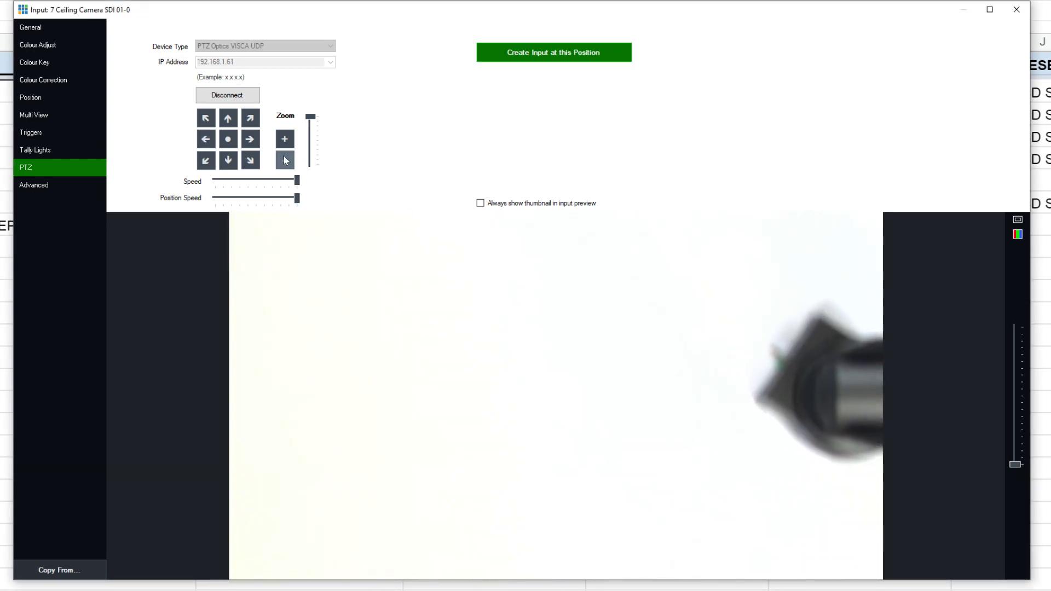
# Frame the Ceiling Camera on the chair at the arcade cabinet, then on the white desk with the orange chair, creating an input at each position
pyautogui.click(285, 160)
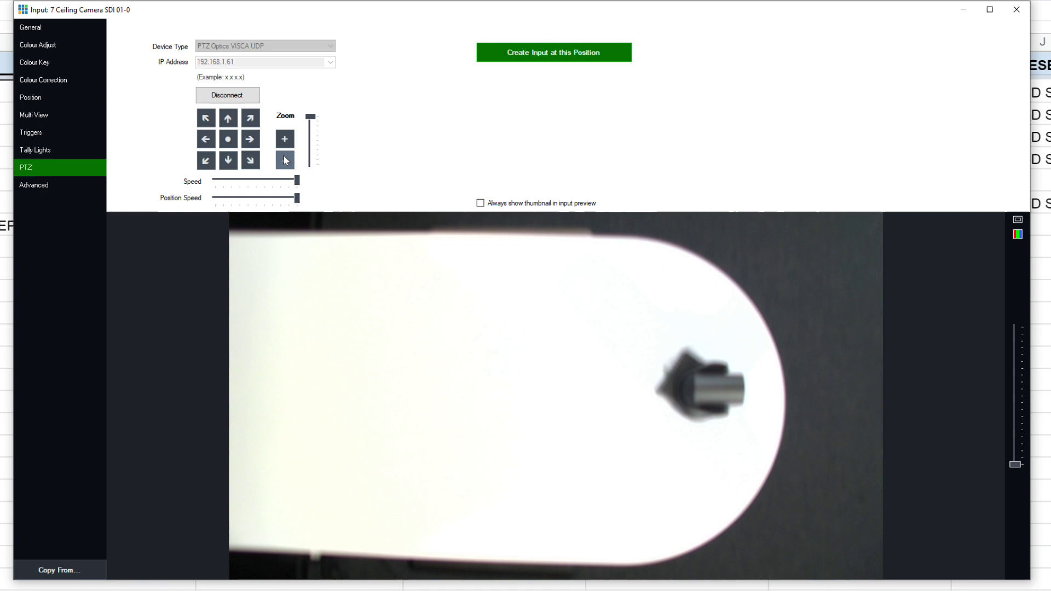
pyautogui.click(250, 122)
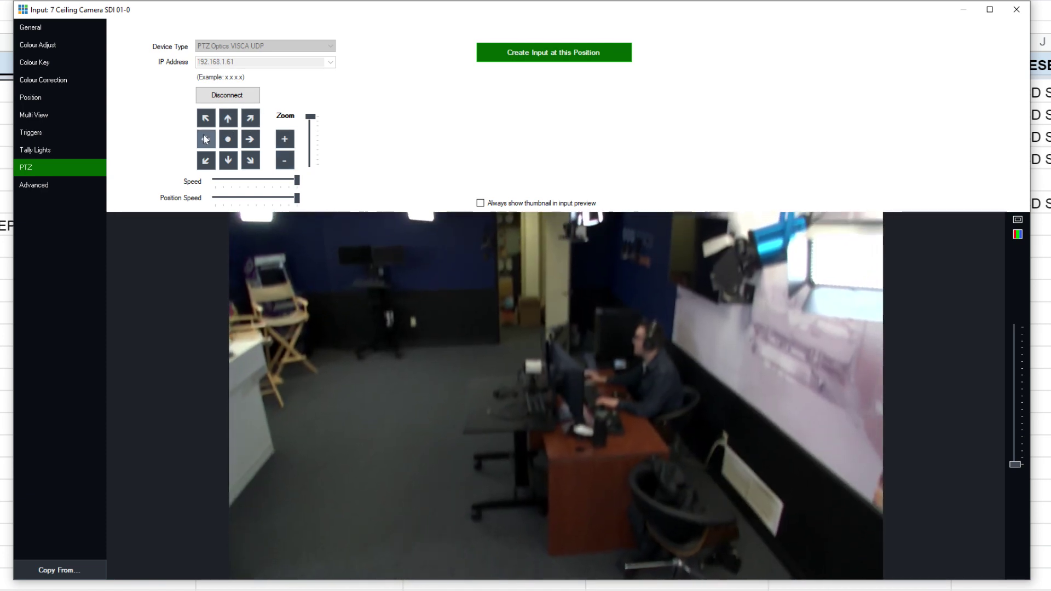
pyautogui.click(206, 140)
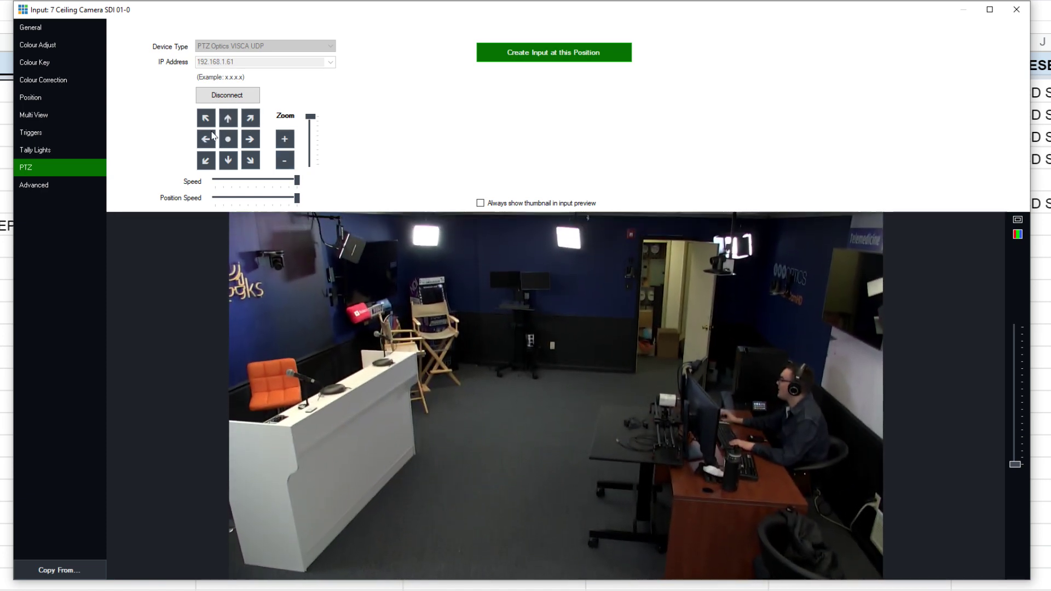
pyautogui.click(284, 141)
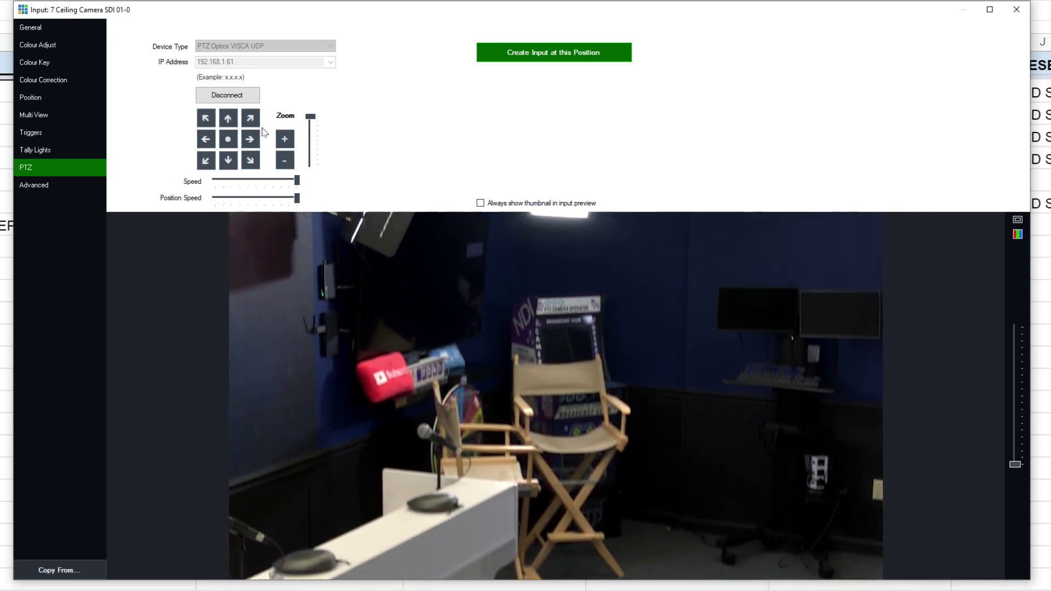
pyautogui.click(284, 139)
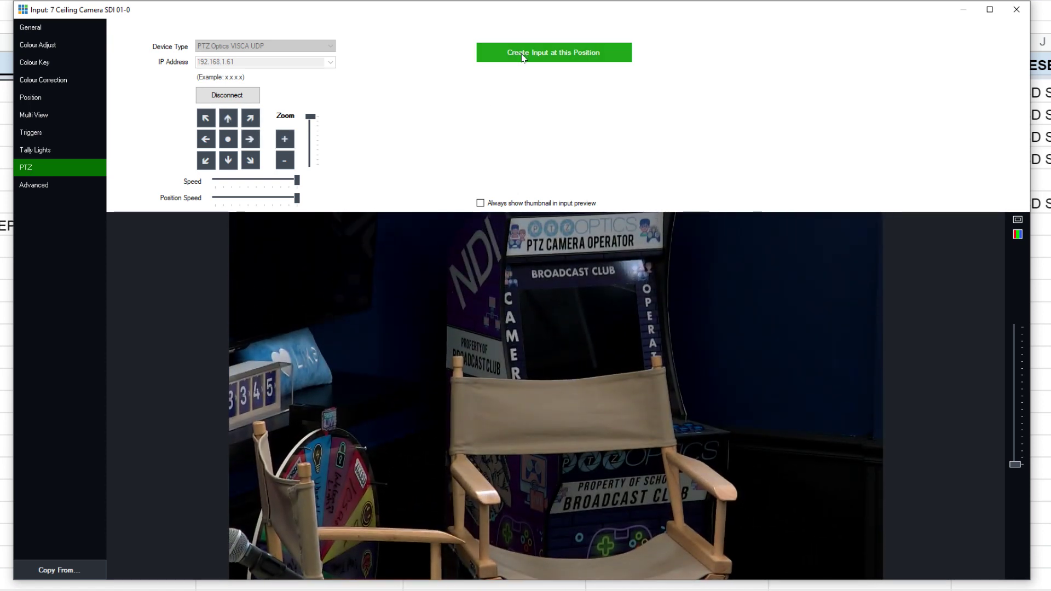
pyautogui.click(526, 52)
pyautogui.click(206, 160)
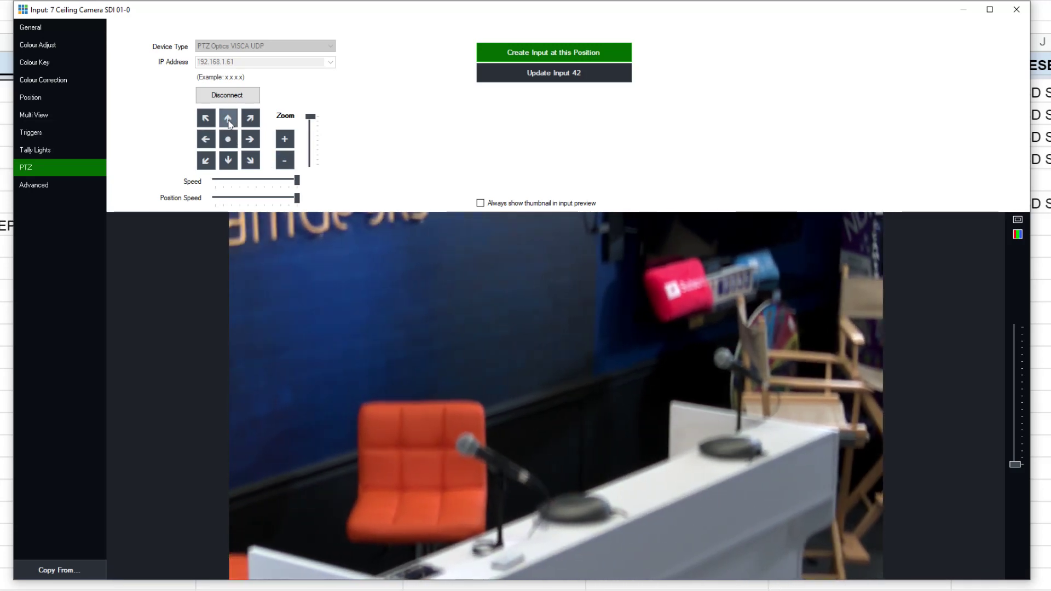
pyautogui.click(530, 57)
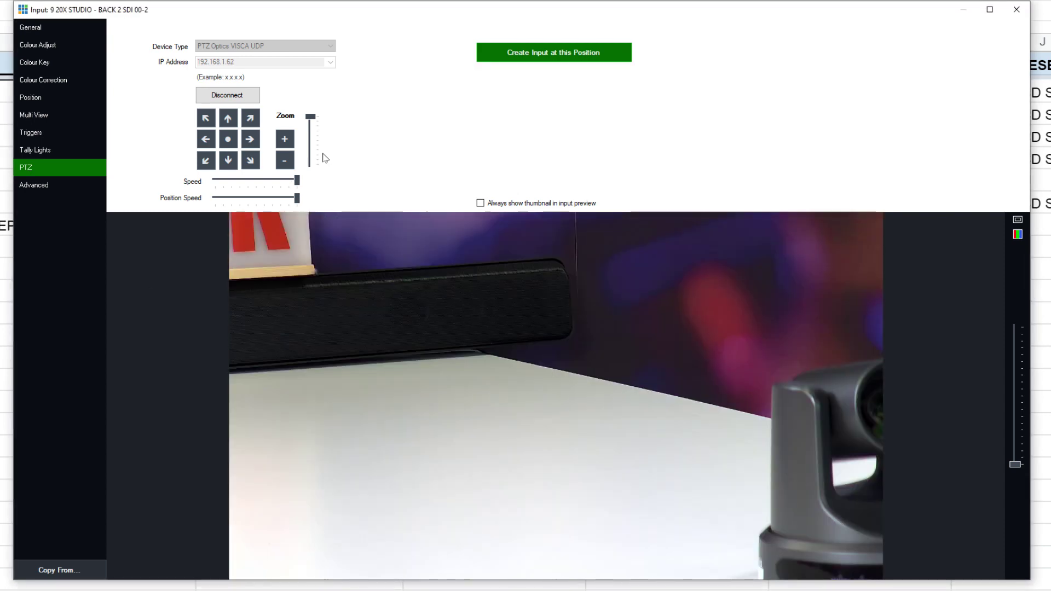
# Zoom out the 20X STUDIO - BACK 2 camera, frame it on the two director's chairs and wheel, and create an input at this position
pyautogui.click(287, 163)
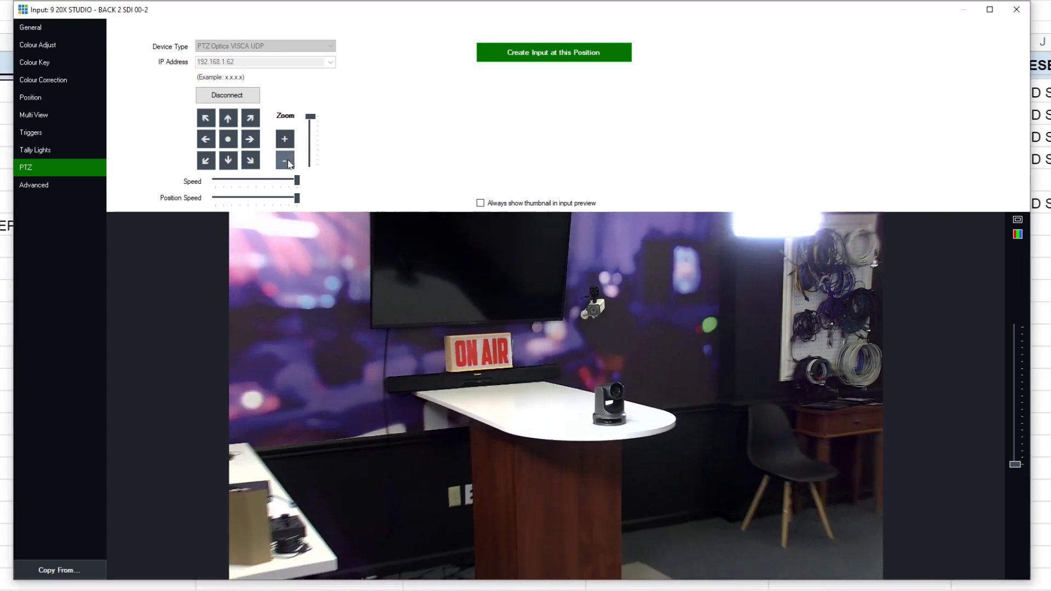
pyautogui.click(250, 140)
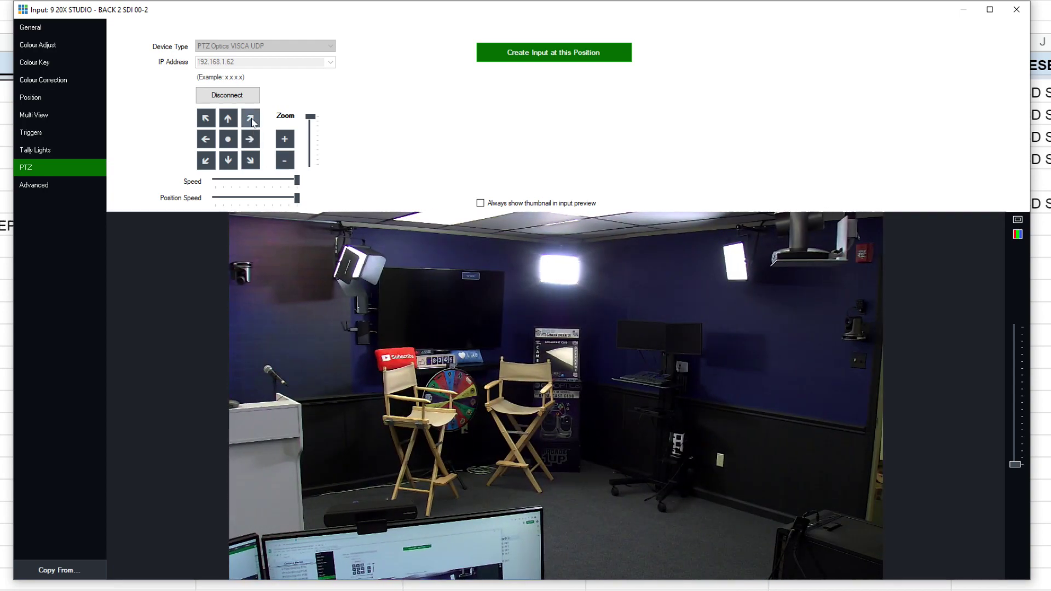
pyautogui.click(251, 118)
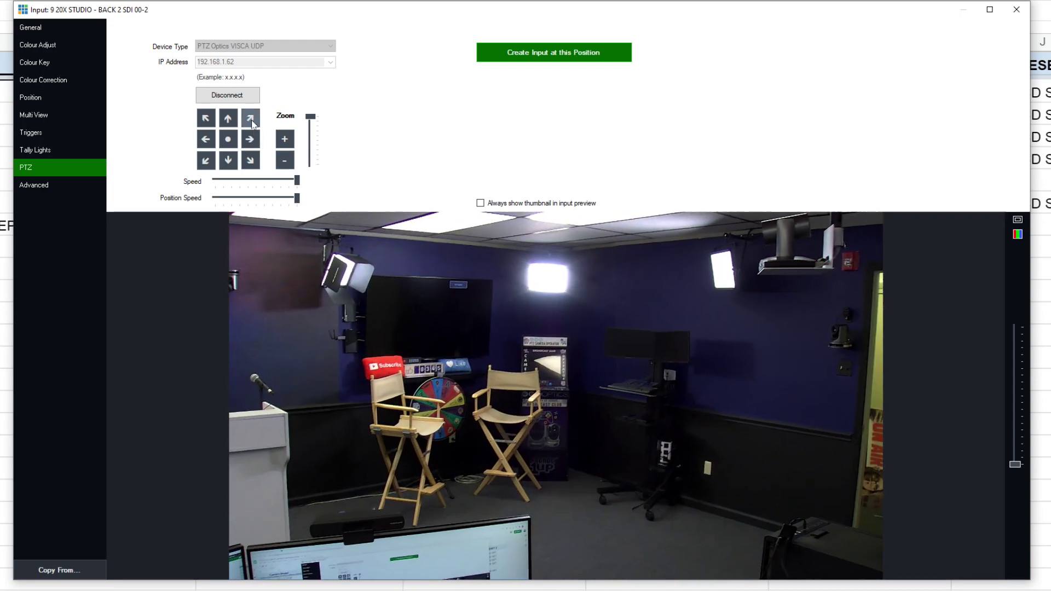
pyautogui.click(283, 139)
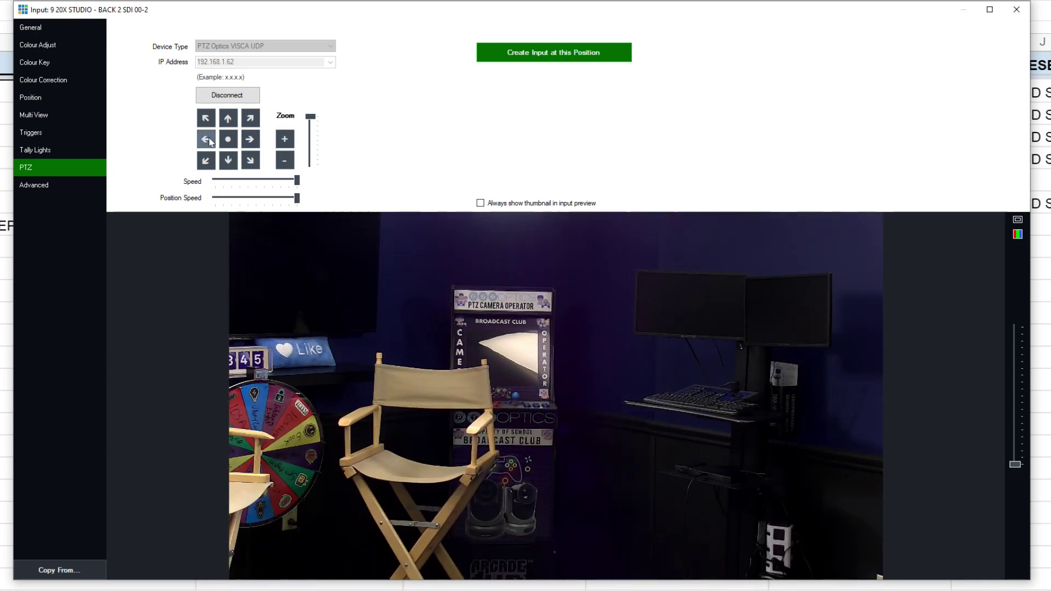
pyautogui.click(228, 139)
pyautogui.click(251, 119)
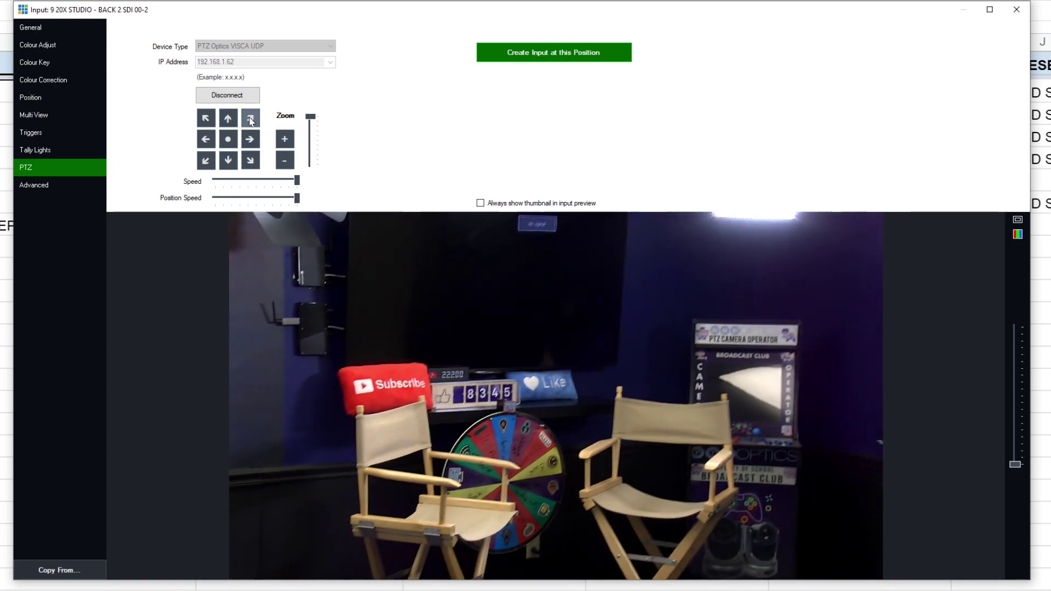
# Pan the 20X STUDIO - BACK 2 camera to the white desk and StreamGeeks sign, and create another input at this position
pyautogui.click(213, 139)
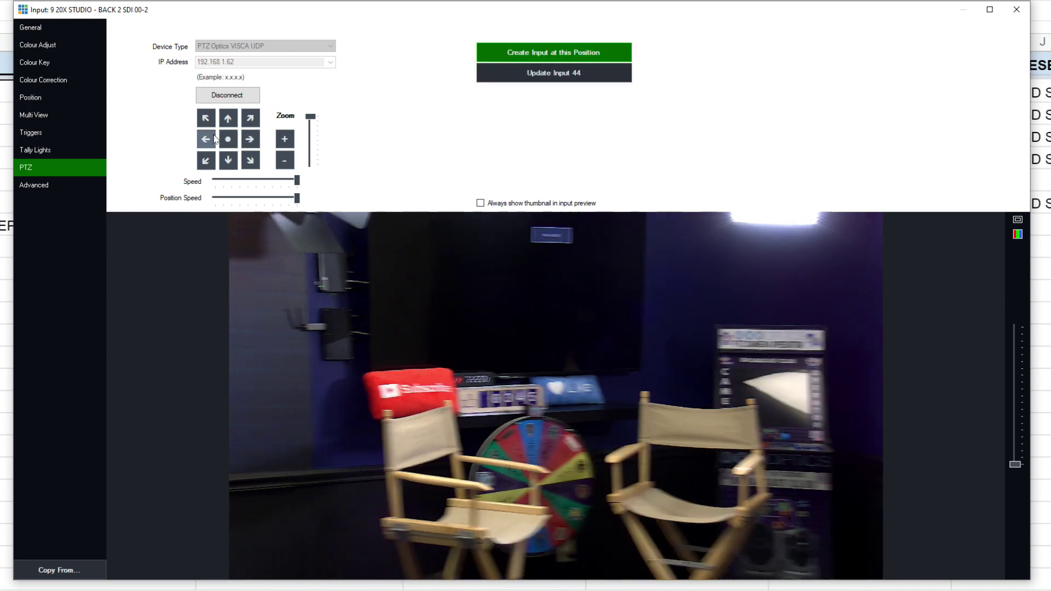
pyautogui.click(250, 140)
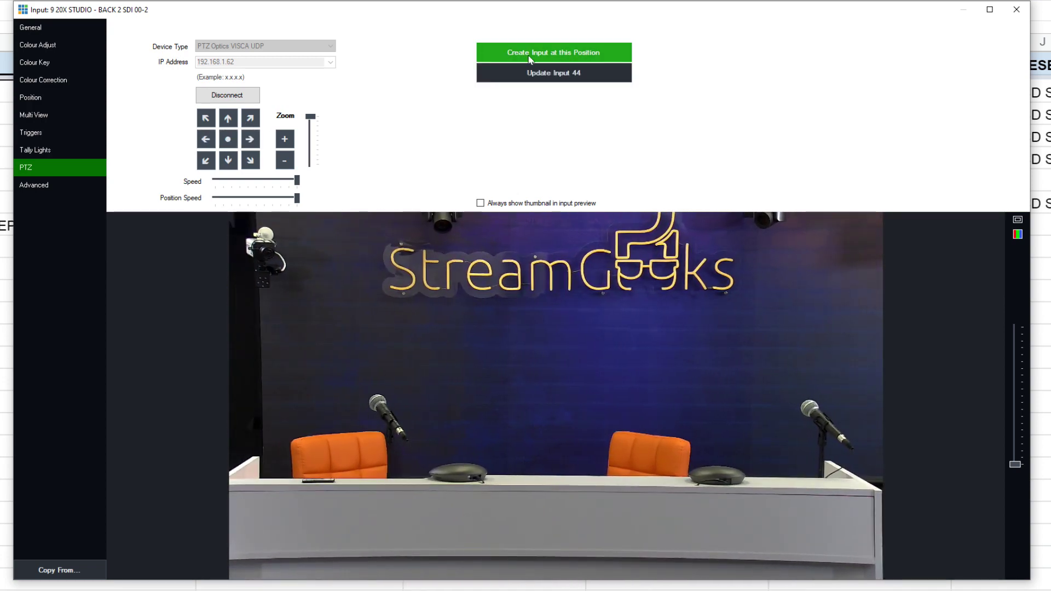
pyautogui.click(556, 53)
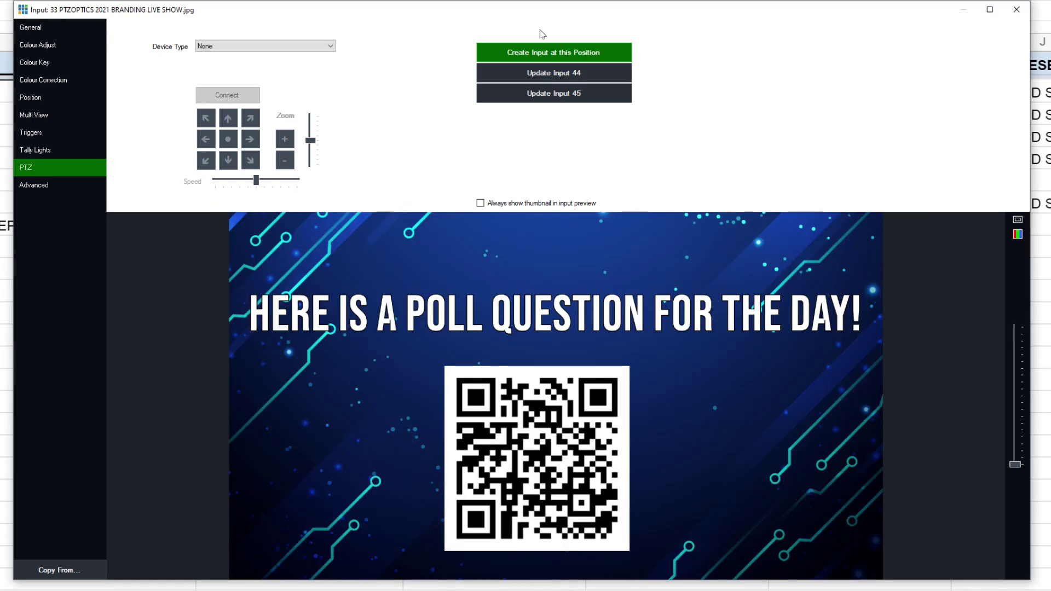
# Assign 36 PTZ - 20X - STANDUP LCD SDI 00-3 to Multi View layer 1 of the poll question input, and turn that layer off
pyautogui.click(56, 115)
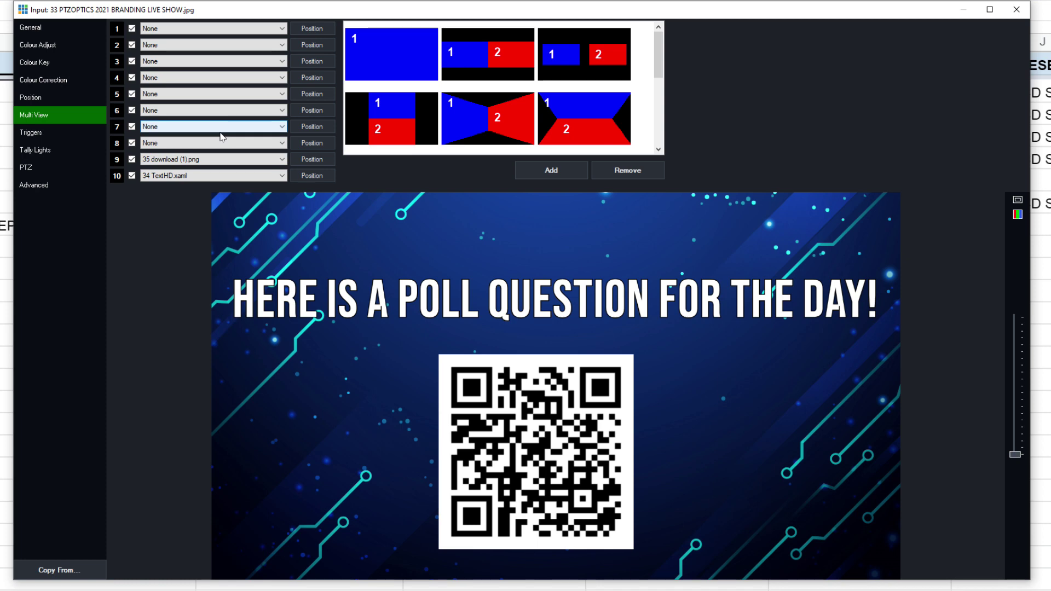
pyautogui.click(193, 29)
pyautogui.scroll(-5, 210, 117)
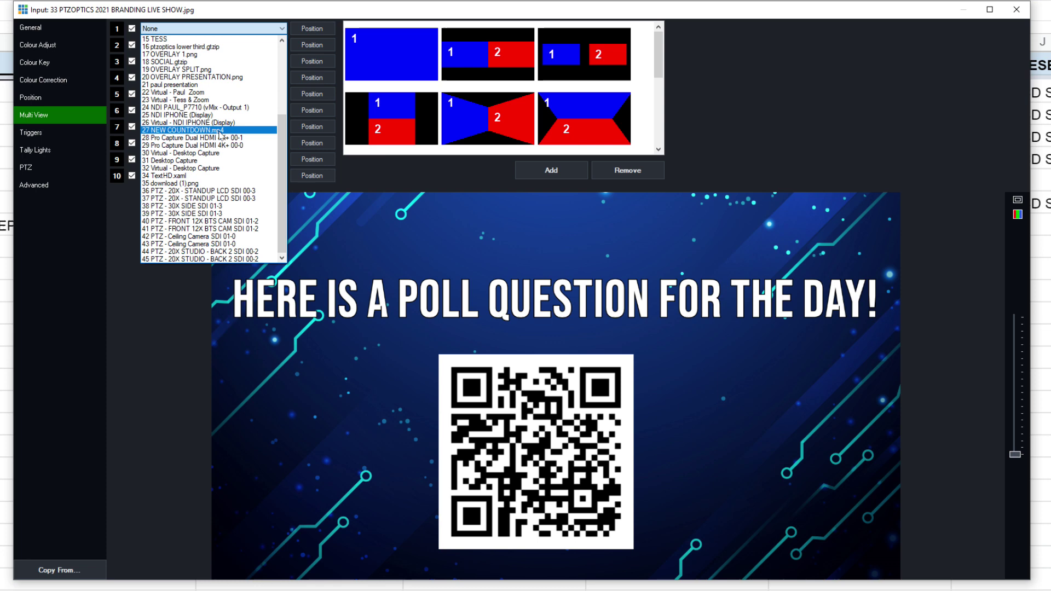
pyautogui.click(228, 192)
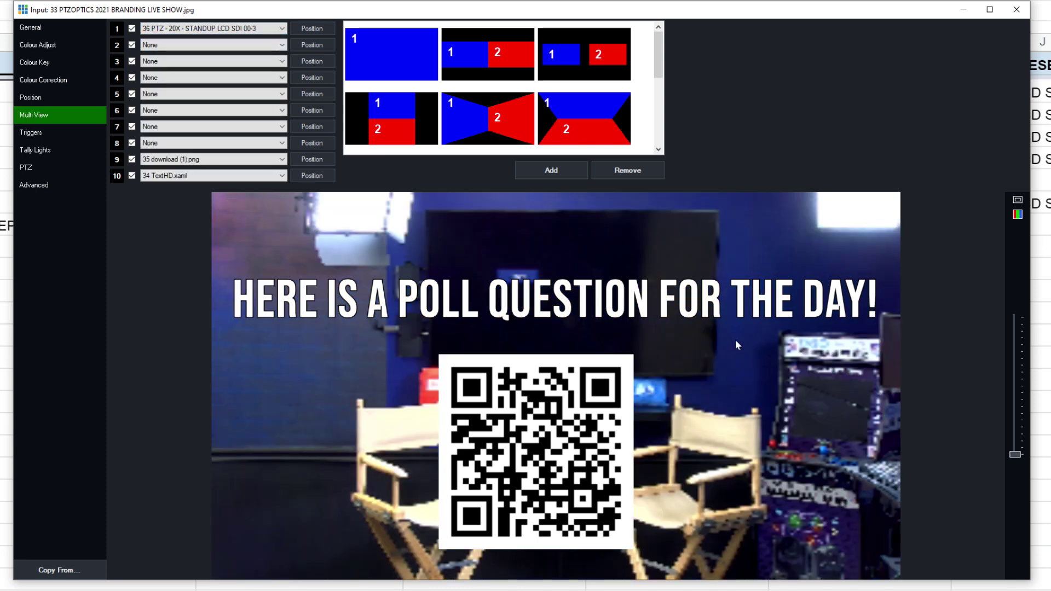
pyautogui.click(133, 30)
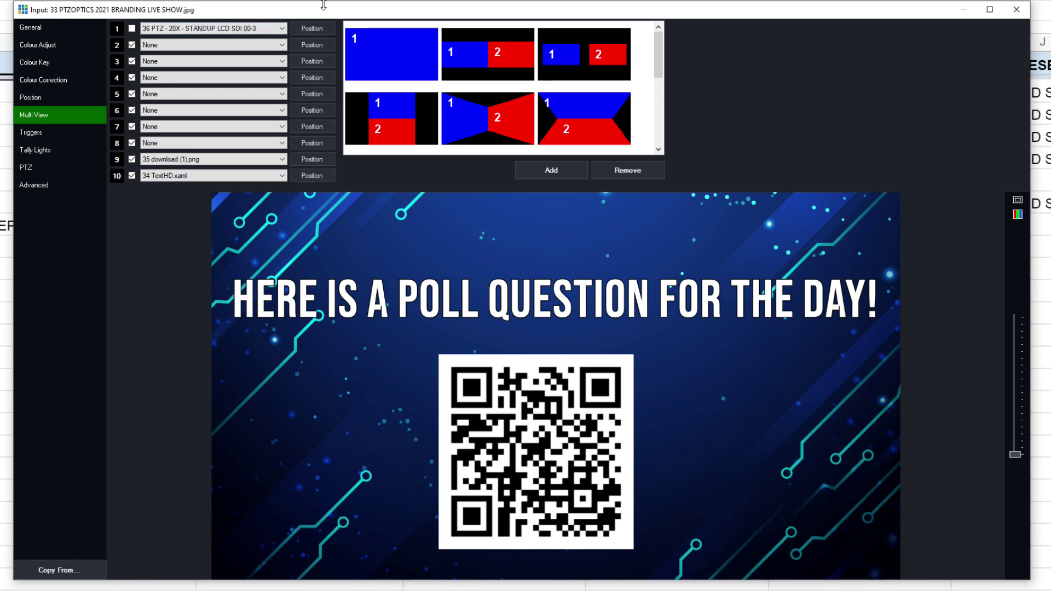
# Assign 38 PTZ - 30X SIDE SDI 01-3 to Multi View layer 2 of the poll question input, and turn that layer off
pyautogui.moveTo(323, 2); pyautogui.dragTo(327, 47)
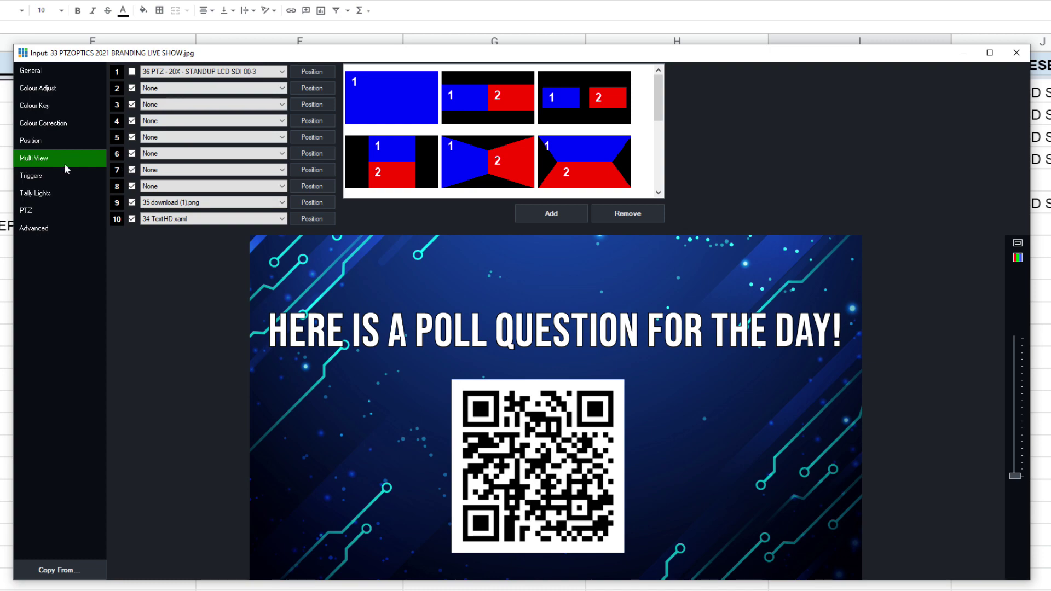
pyautogui.moveTo(10, 179); pyautogui.dragTo(82, 181)
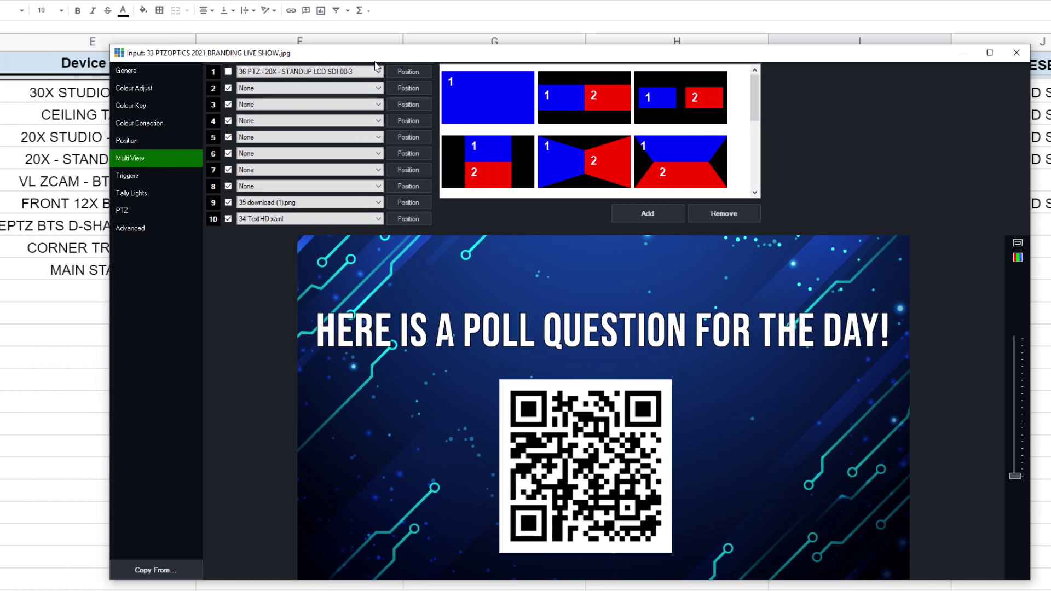
pyautogui.moveTo(386, 55); pyautogui.dragTo(351, 38)
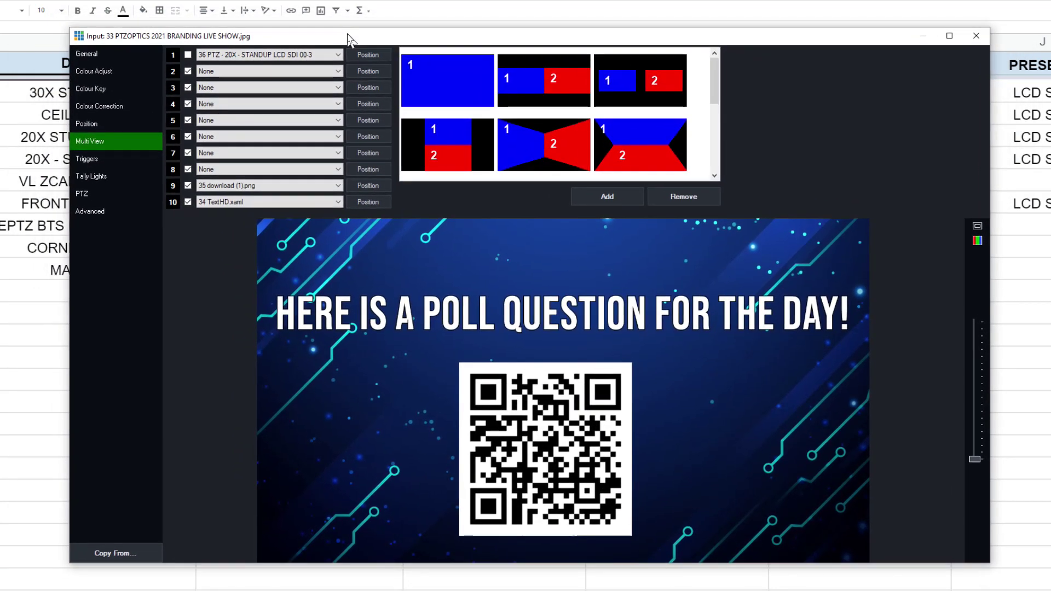
pyautogui.click(269, 72)
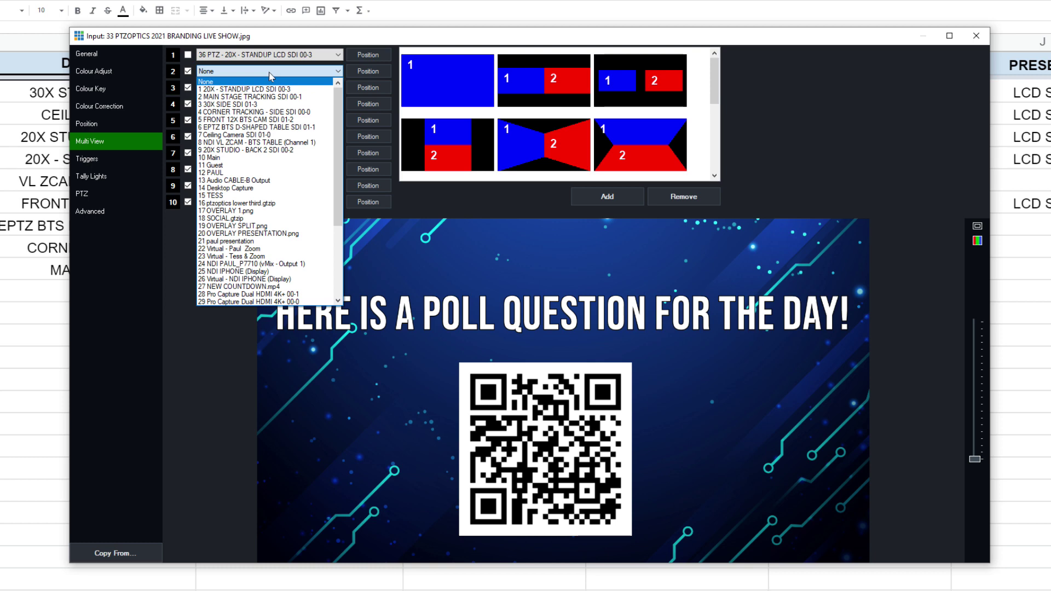
pyautogui.scroll(-5, 271, 115)
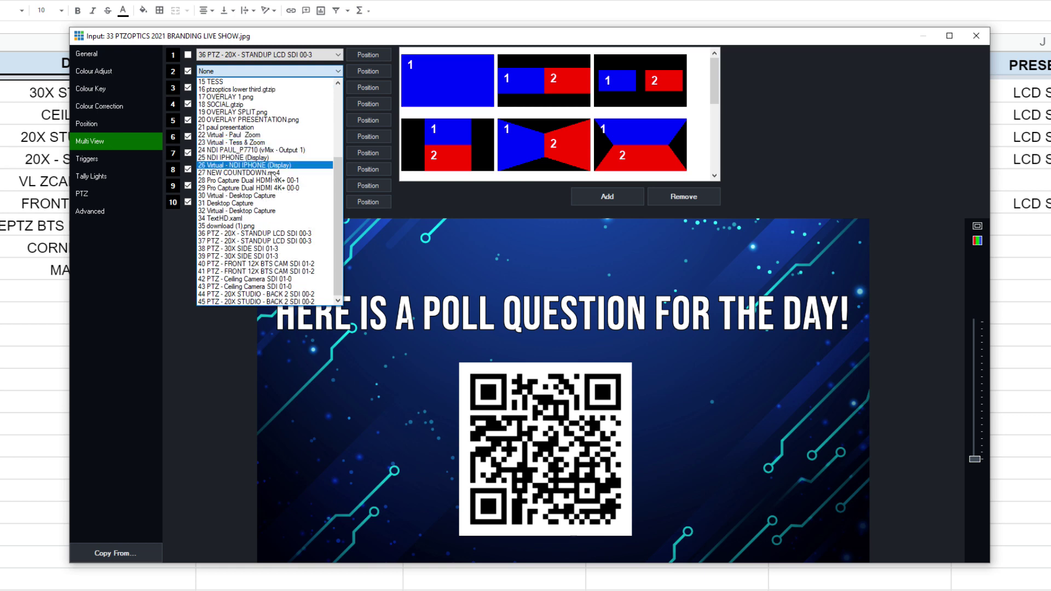
pyautogui.click(283, 250)
pyautogui.click(188, 73)
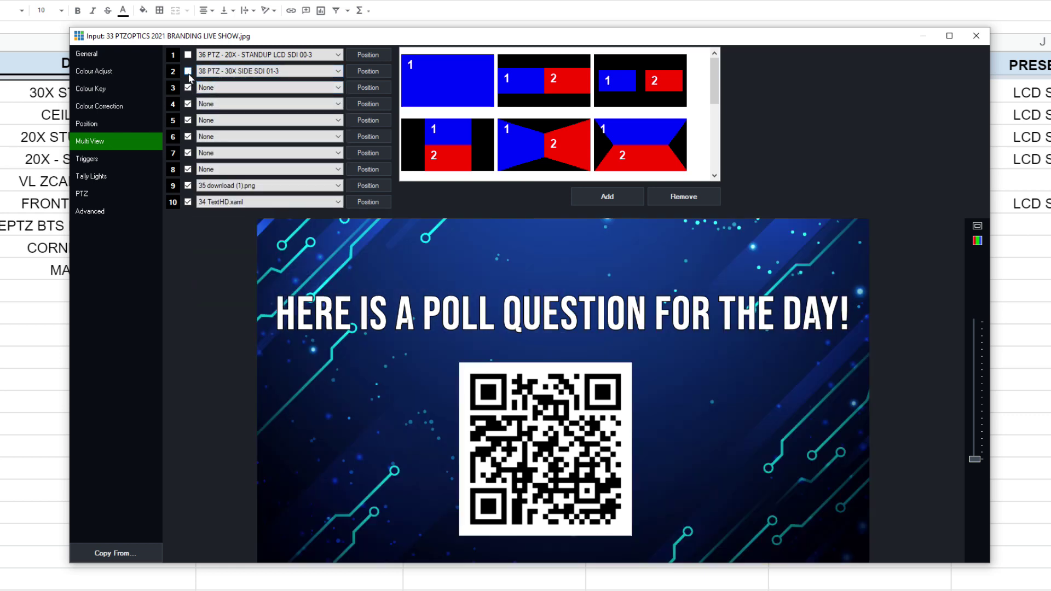
# Set Multi View layer 3 of the poll question input to 40 PTZ - FRONT 12X BTS CAM SDI 01-2, with the layer turned off
pyautogui.click(208, 88)
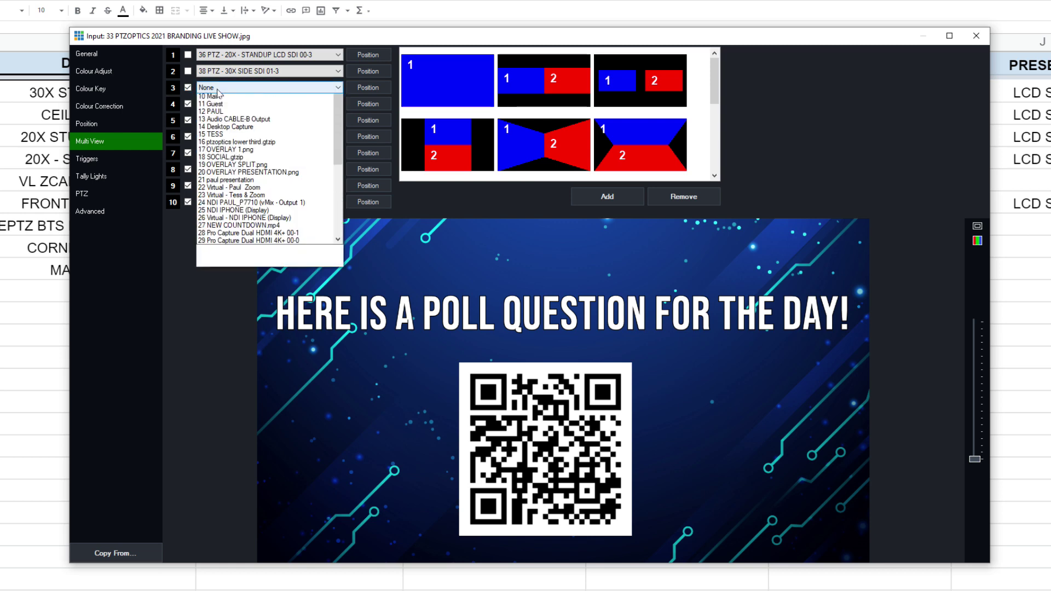
pyautogui.scroll(-5, 263, 109)
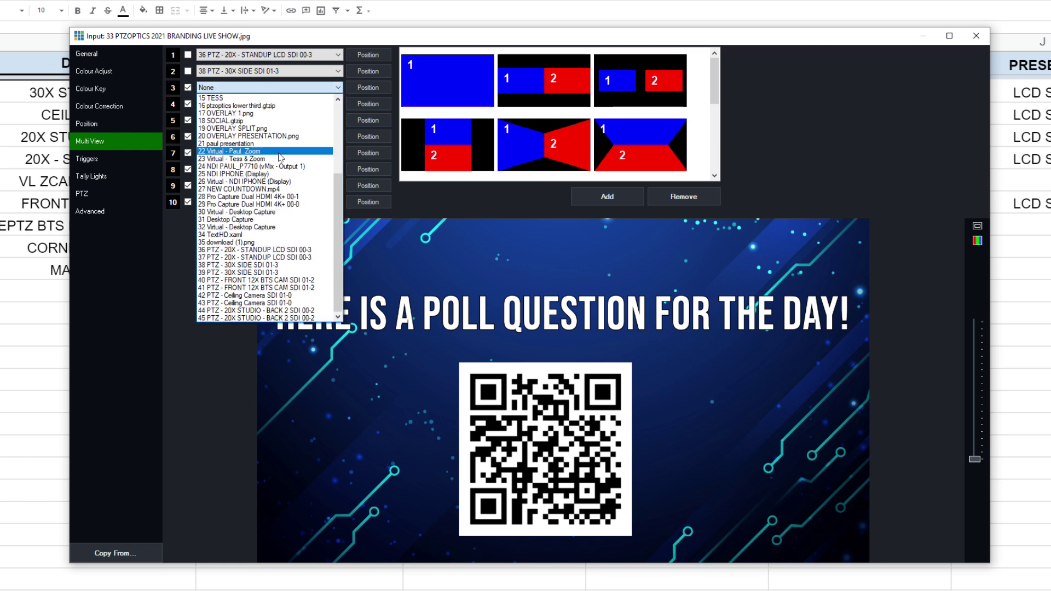
pyautogui.click(296, 280)
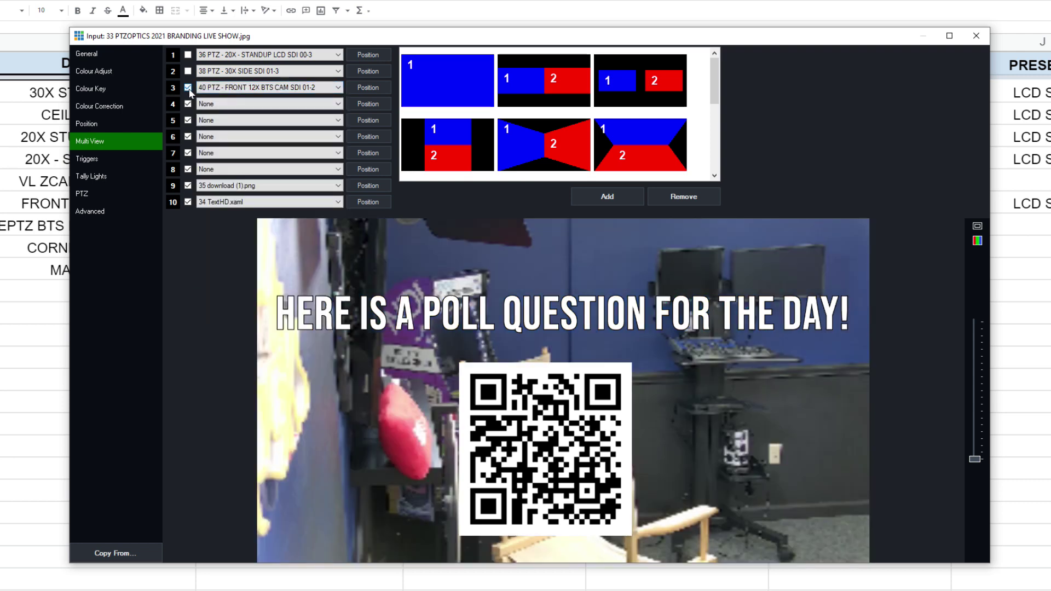
pyautogui.click(188, 88)
# Set Multi View layer 4 to 42 PTZ - Ceiling Camera SDI 01-0 and turn that layer off
pyautogui.click(257, 104)
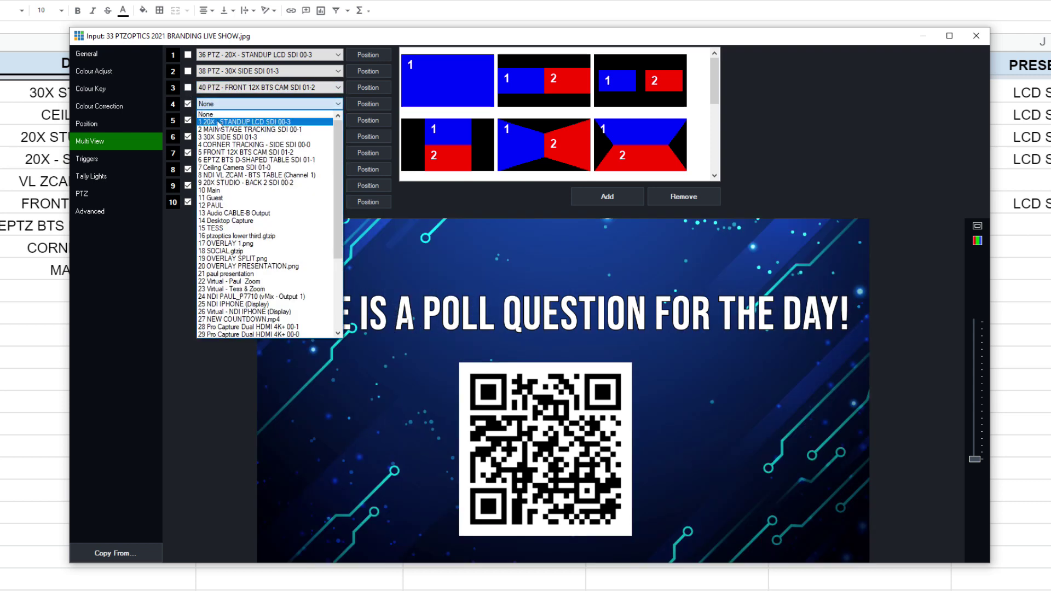
pyautogui.scroll(-5, 274, 219)
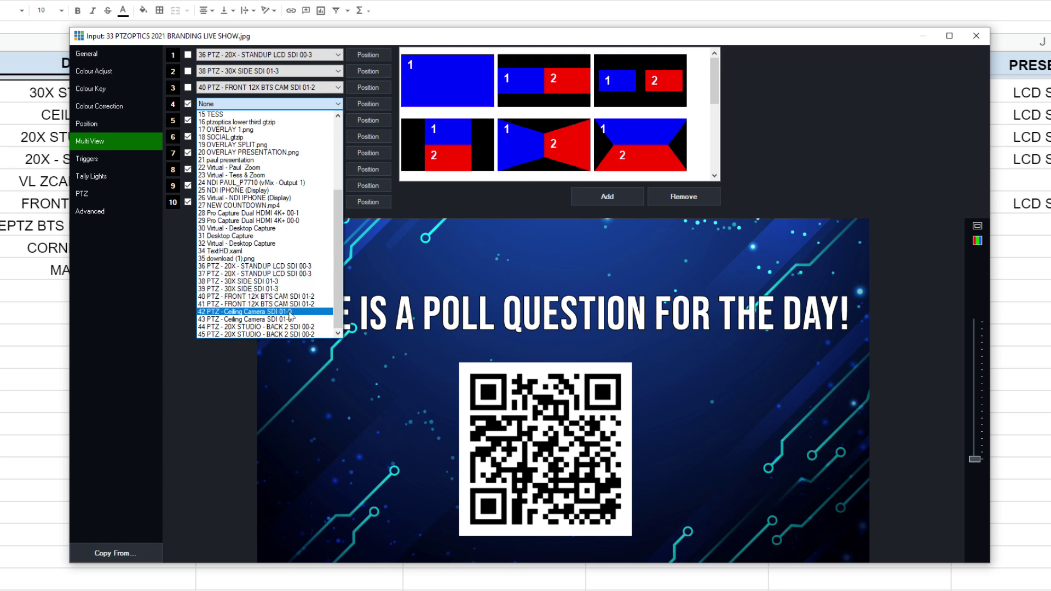
pyautogui.click(274, 312)
pyautogui.click(188, 103)
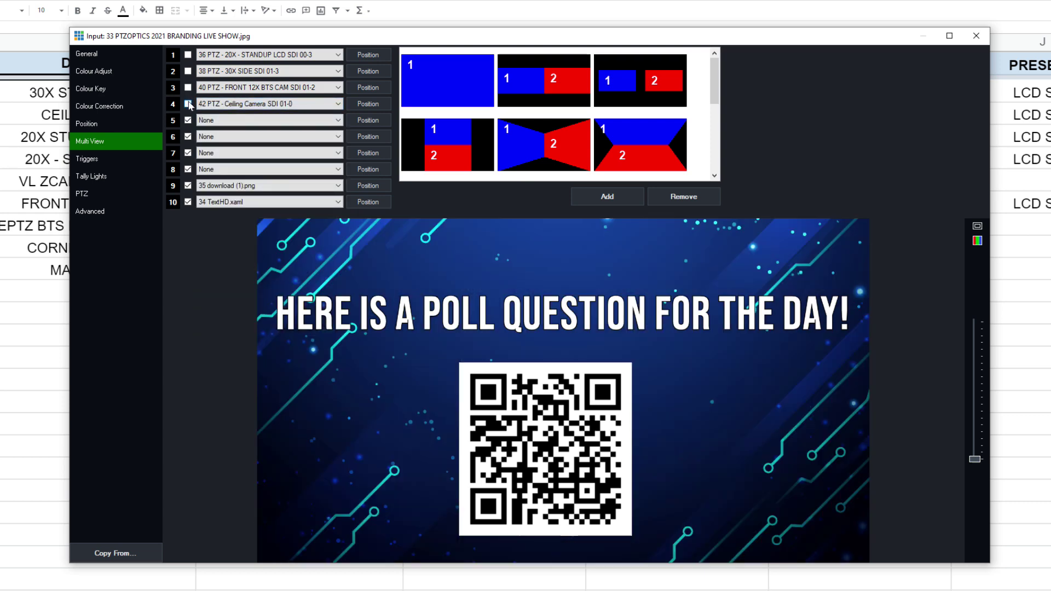
# Set Multi View layer 5 to 44 PTZ - 20X STUDIO - BACK 2 SDI 00-2 and turn that layer off
pyautogui.click(219, 120)
pyautogui.scroll(-4, 241, 256)
pyautogui.scroll(-1, 241, 256)
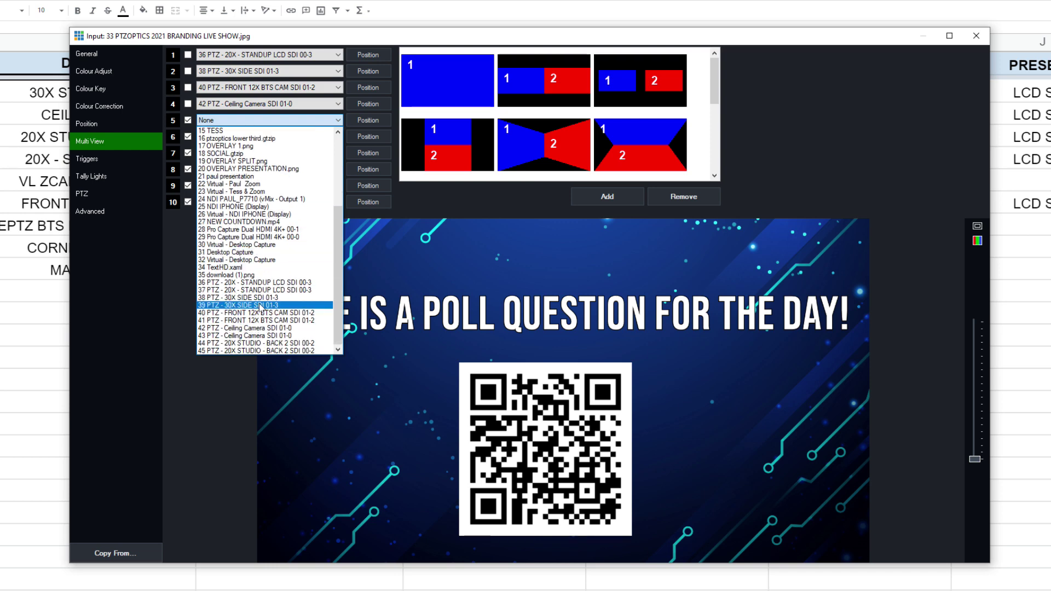
pyautogui.click(271, 344)
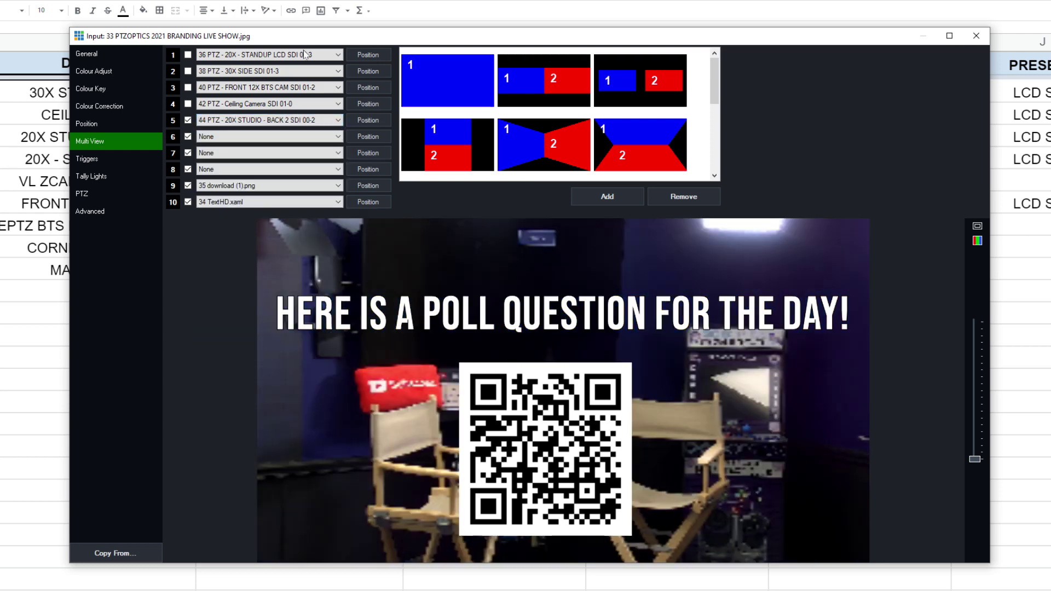
pyautogui.click(187, 120)
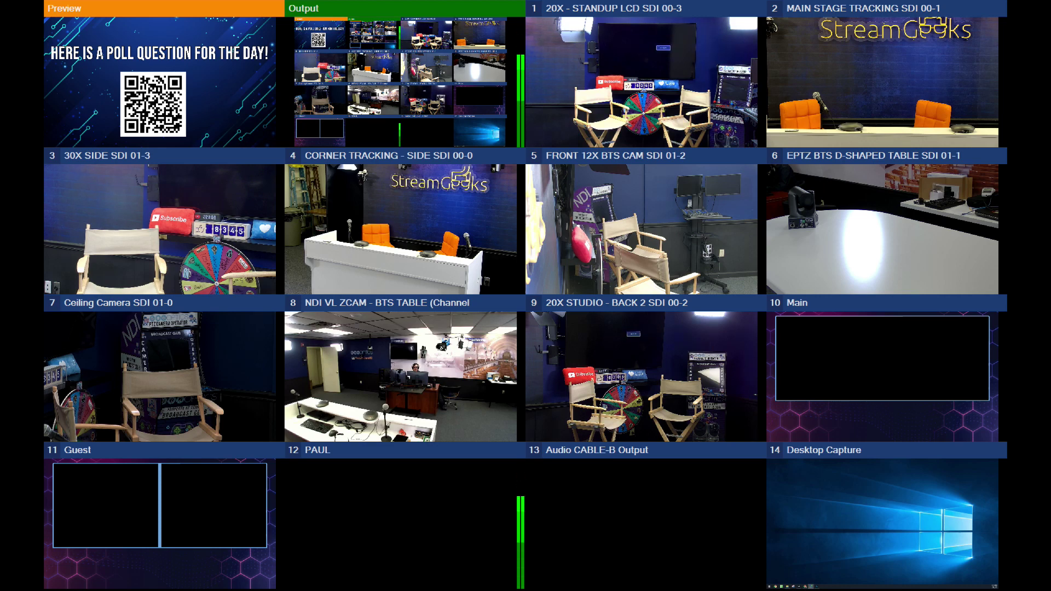
# Send input 1, the 20X - STANDUP LCD SDI 00-3 camera, to preview
pyautogui.press('1')
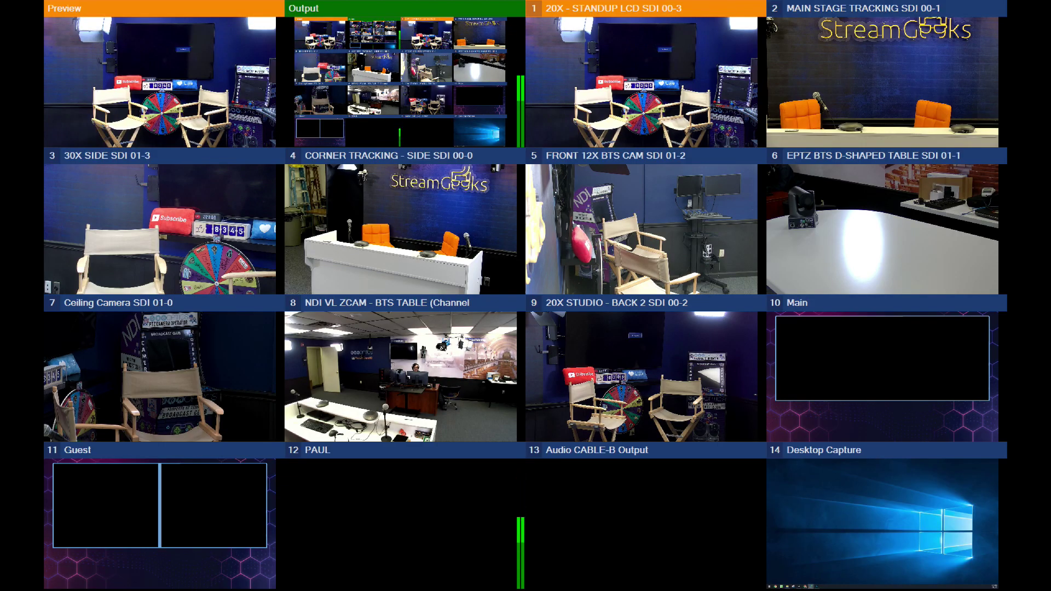